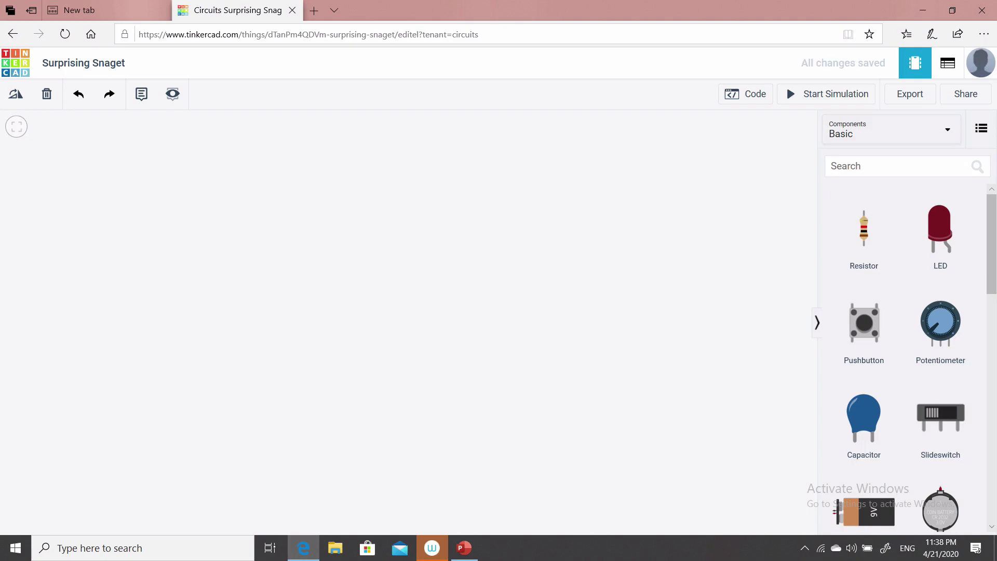
- Add an Arduino Uno R3 from the Basic components to the empty workspace
{"action": "left_click", "coordinate": [891, 130]}
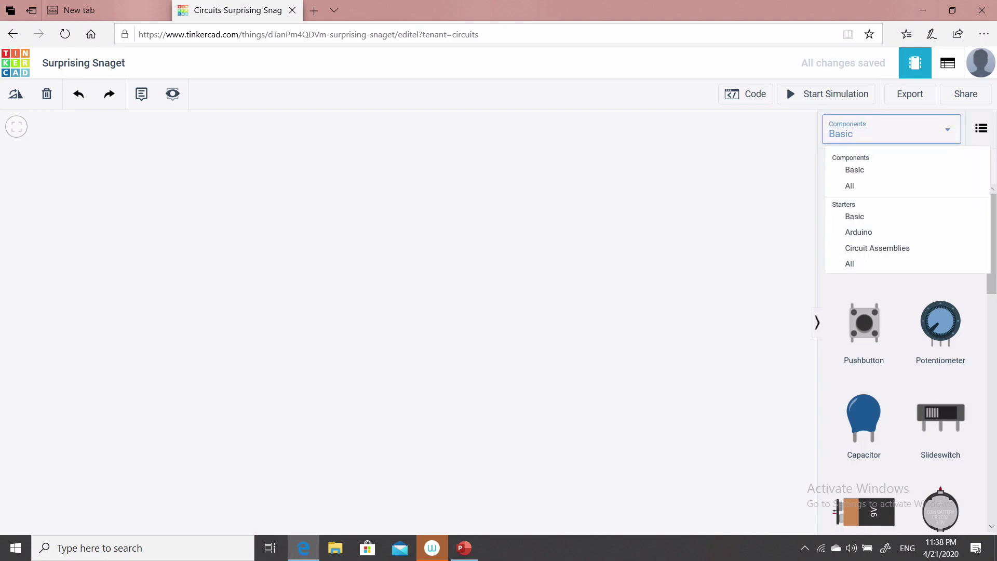
{"action": "left_click", "coordinate": [855, 168]}
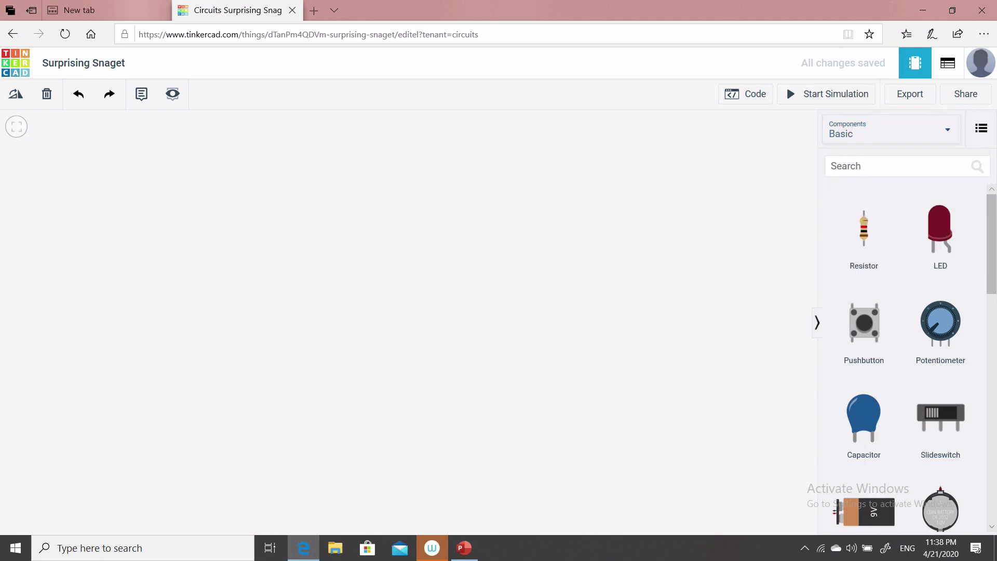
{"action": "scroll", "coordinate": [864, 281], "scroll_direction": "down", "scroll_amount": 5}
{"action": "scroll", "coordinate": [864, 343], "scroll_direction": "down", "scroll_amount": 1}
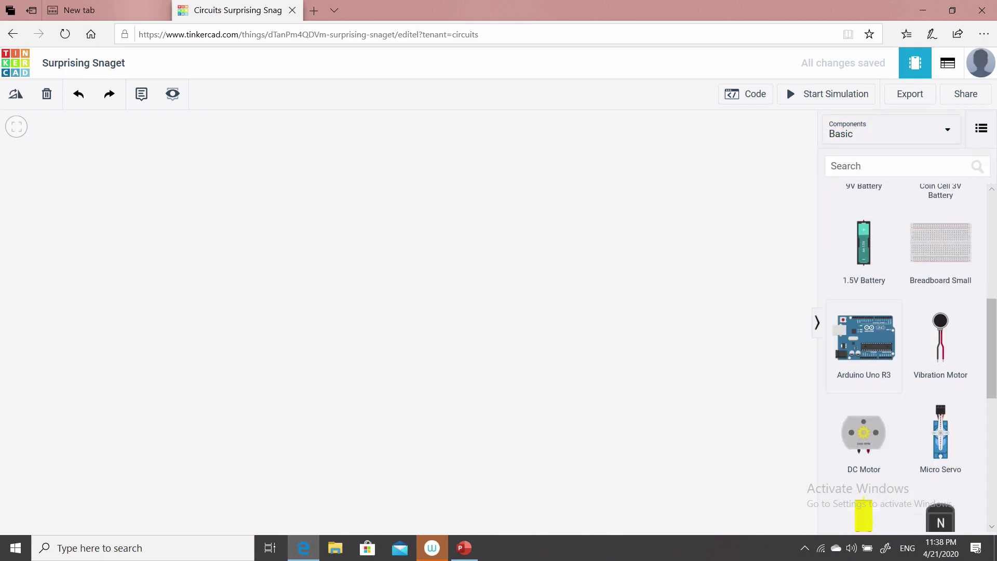
{"action": "left_click", "coordinate": [864, 346]}
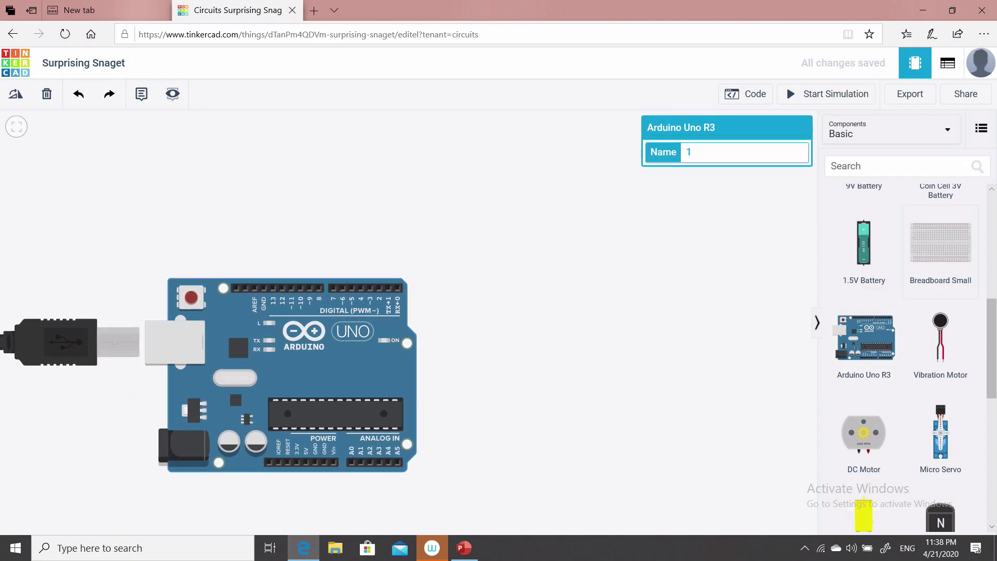
- Add a small breadboard and arrange it directly above the Arduino, leaving a gap between the two boards
{"action": "left_click_drag", "start_coordinate": [941, 249], "coordinate": [289, 167]}
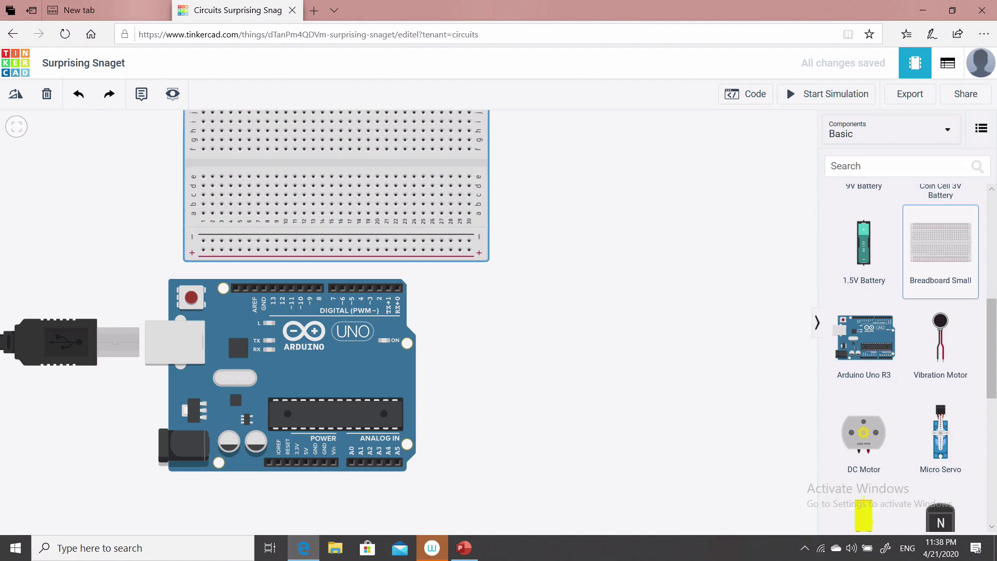
{"action": "left_click", "coordinate": [343, 168]}
{"action": "left_click_drag", "start_coordinate": [322, 371], "coordinate": [381, 413]}
{"action": "left_click_drag", "start_coordinate": [342, 197], "coordinate": [335, 229]}
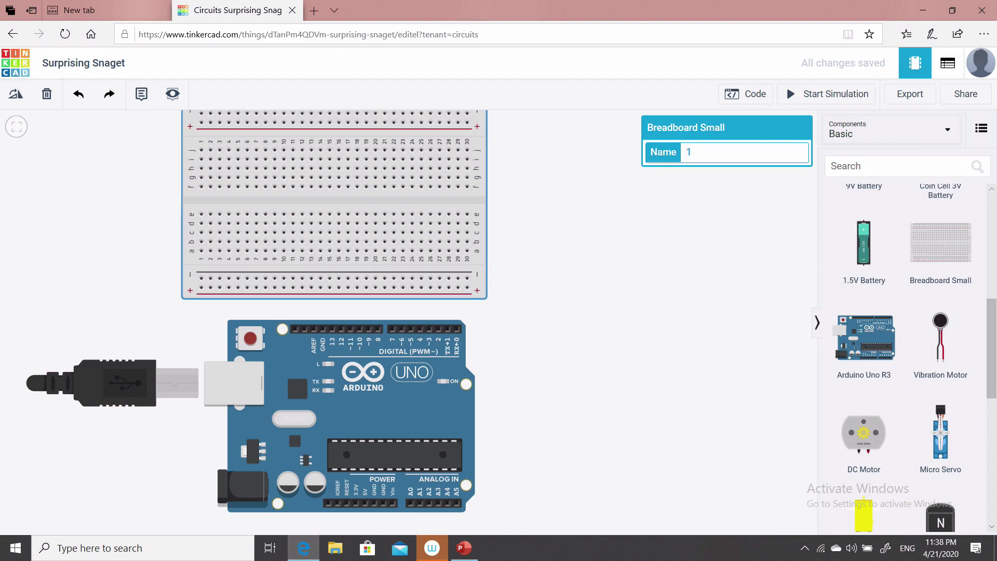
- Place five red LEDs in breadboard row d, with their cathodes in columns 29, 26, 23, 20 and 17
{"action": "scroll", "coordinate": [904, 338], "scroll_direction": "up", "scroll_amount": 6}
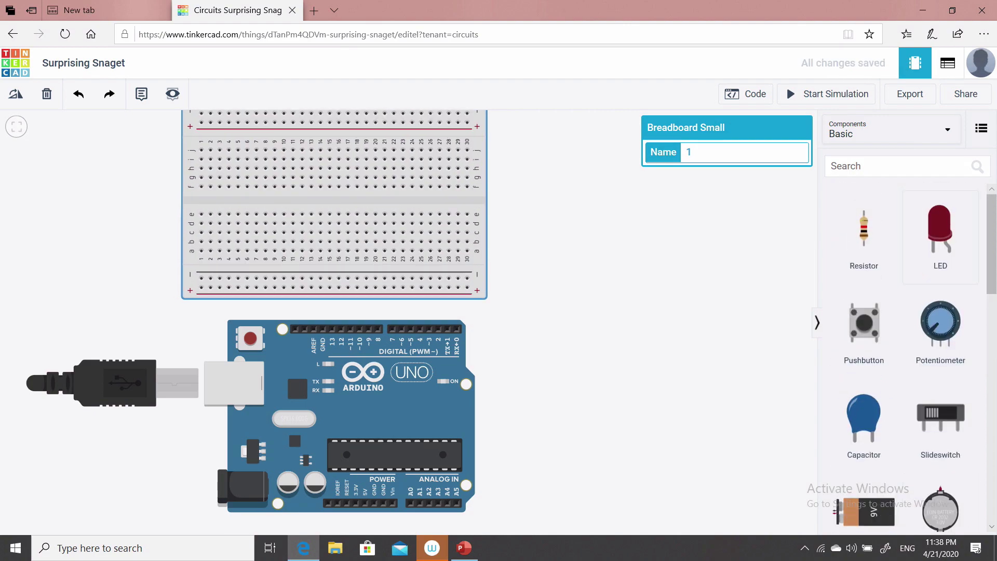
{"action": "left_click_drag", "start_coordinate": [941, 231], "coordinate": [458, 223]}
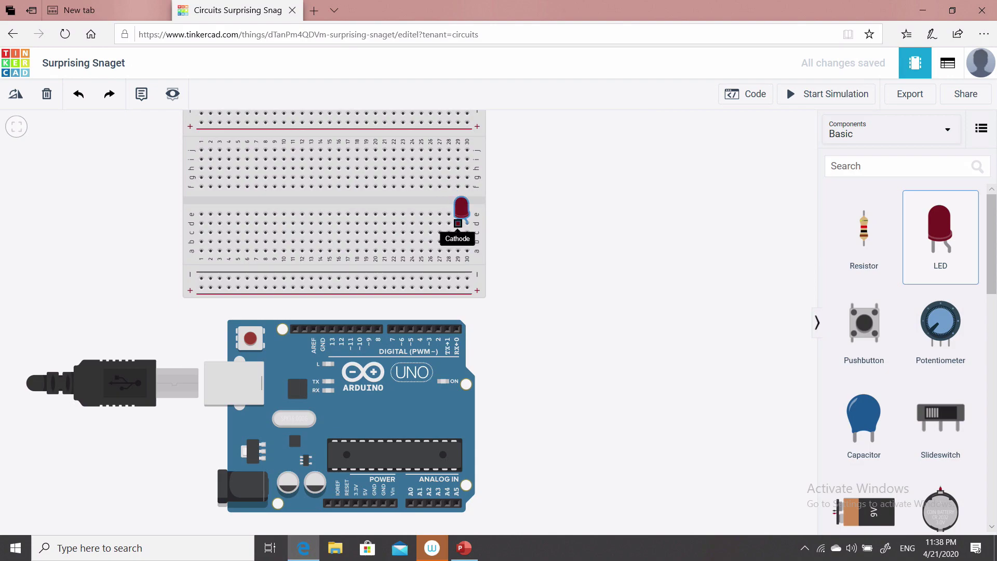
{"action": "left_click", "coordinate": [457, 223]}
{"action": "left_click_drag", "start_coordinate": [941, 231], "coordinate": [435, 207]}
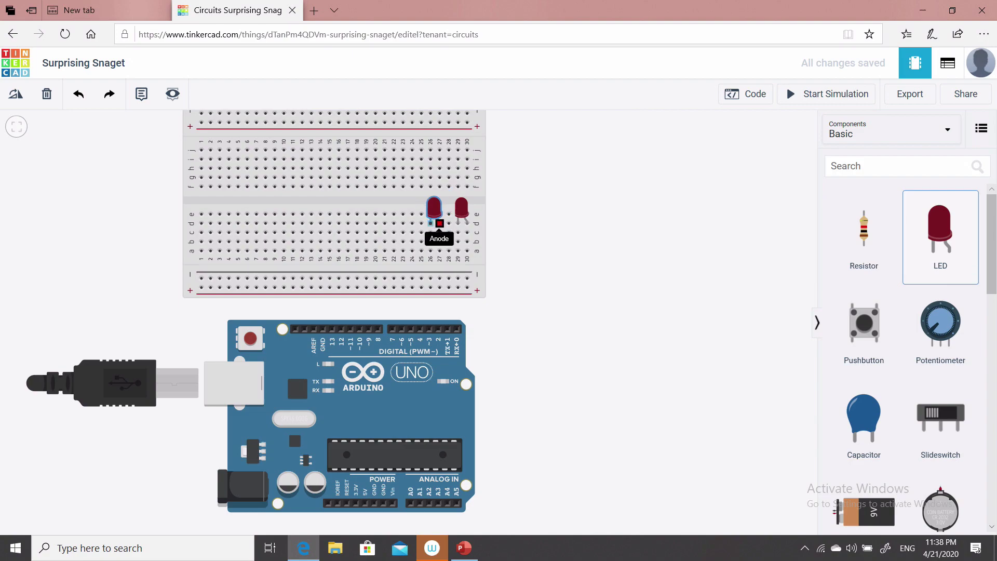
{"action": "left_click_drag", "start_coordinate": [941, 231], "coordinate": [403, 223]}
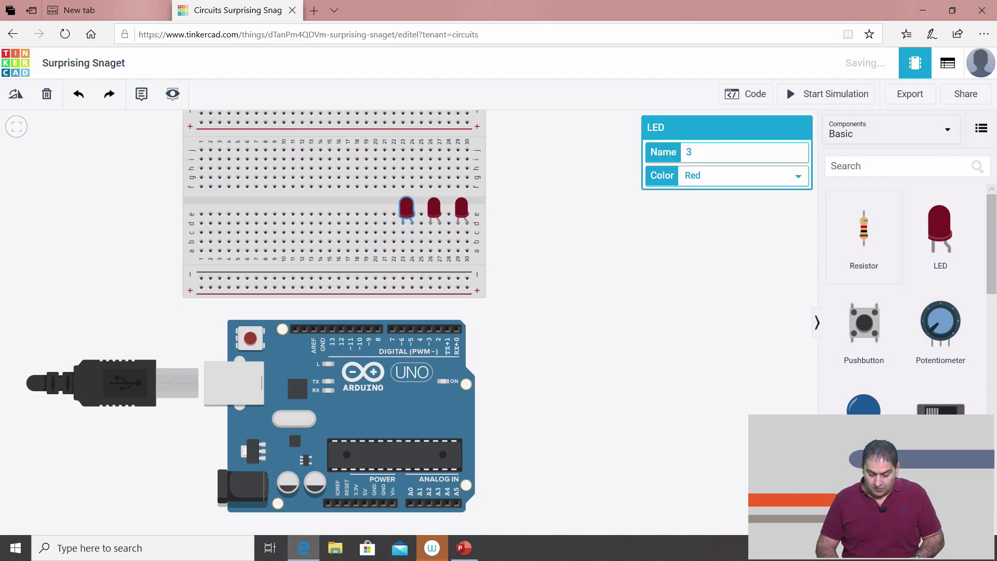
{"action": "left_click_drag", "start_coordinate": [941, 231], "coordinate": [380, 204]}
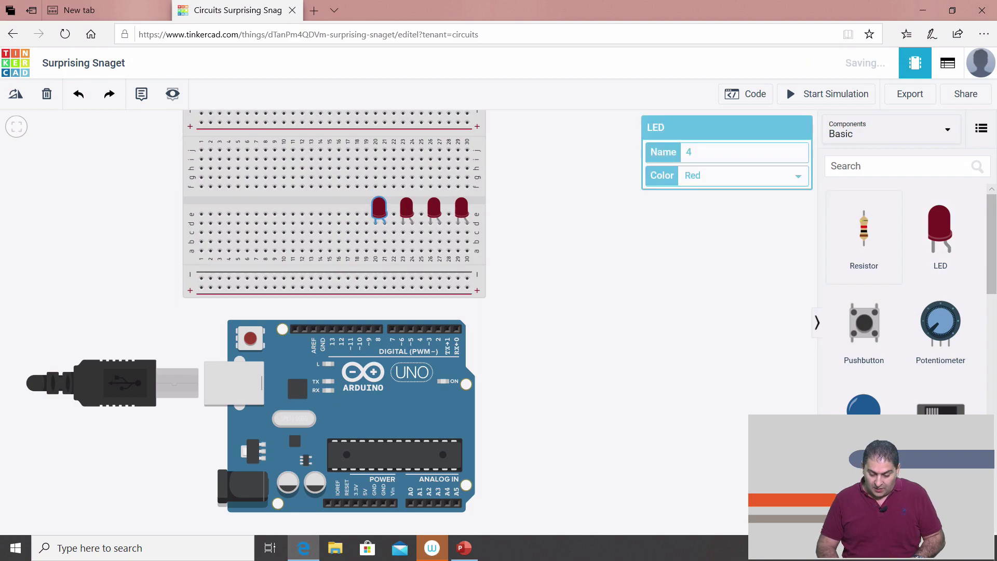
{"action": "left_click_drag", "start_coordinate": [940, 231], "coordinate": [351, 208]}
{"action": "left_click", "coordinate": [357, 214]}
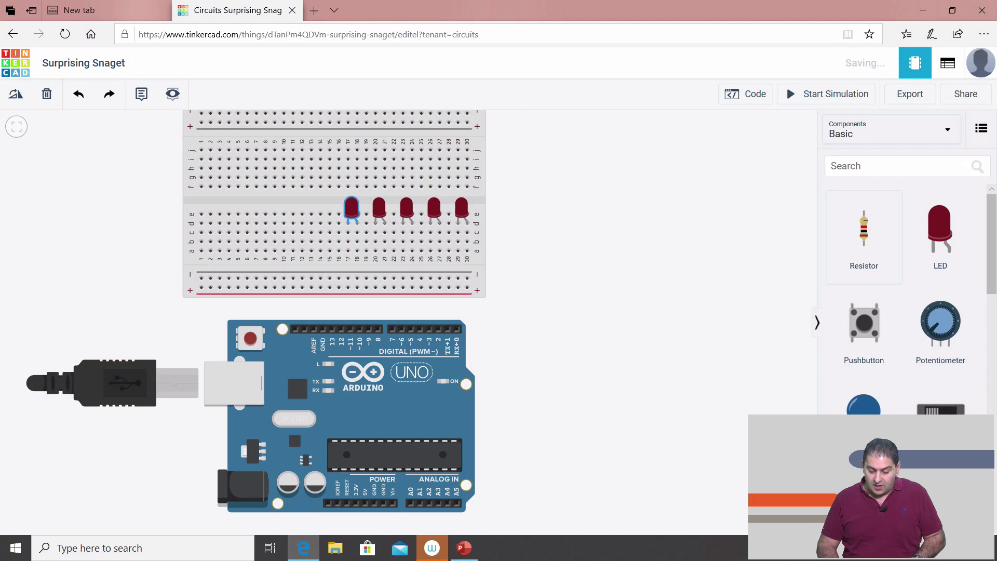
- Place five more red LEDs in row d at the same spacing, with cathodes in columns 14, 11, 8, 5 and 2
{"action": "left_click_drag", "start_coordinate": [940, 231], "coordinate": [324, 208]}
{"action": "left_click", "coordinate": [324, 208]}
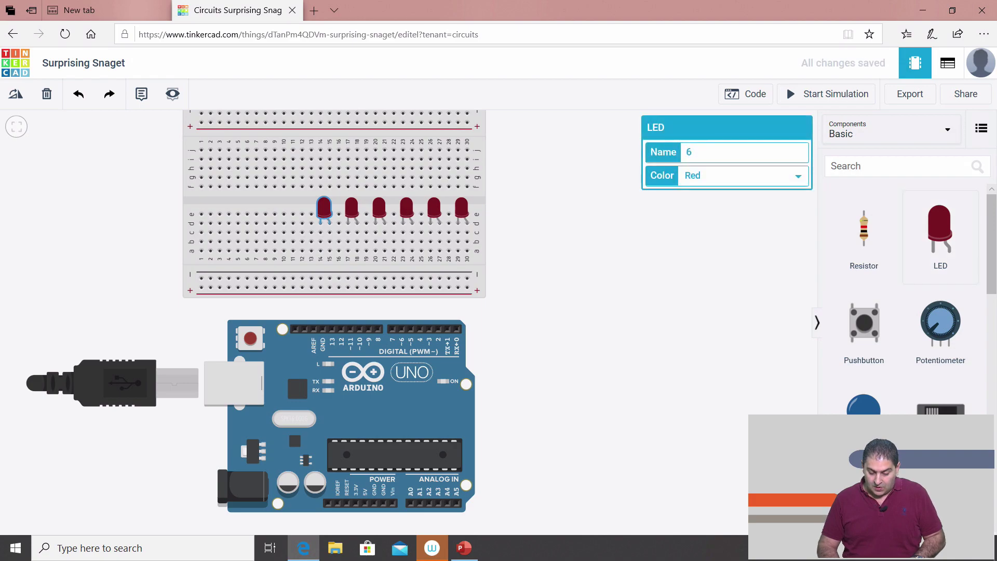
{"action": "key", "text": "ctrl+v"}
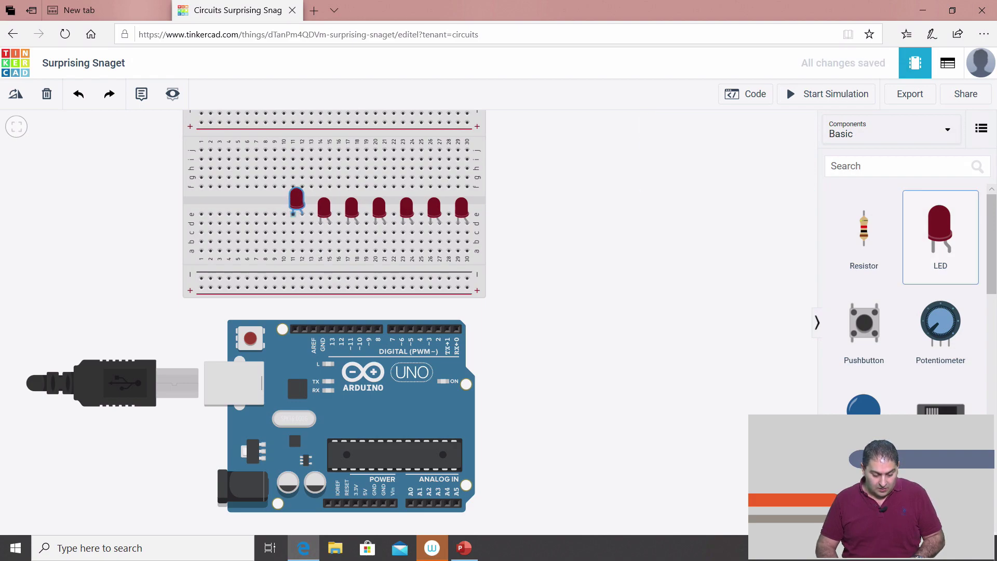
{"action": "left_click_drag", "start_coordinate": [296, 208], "coordinate": [297, 207]}
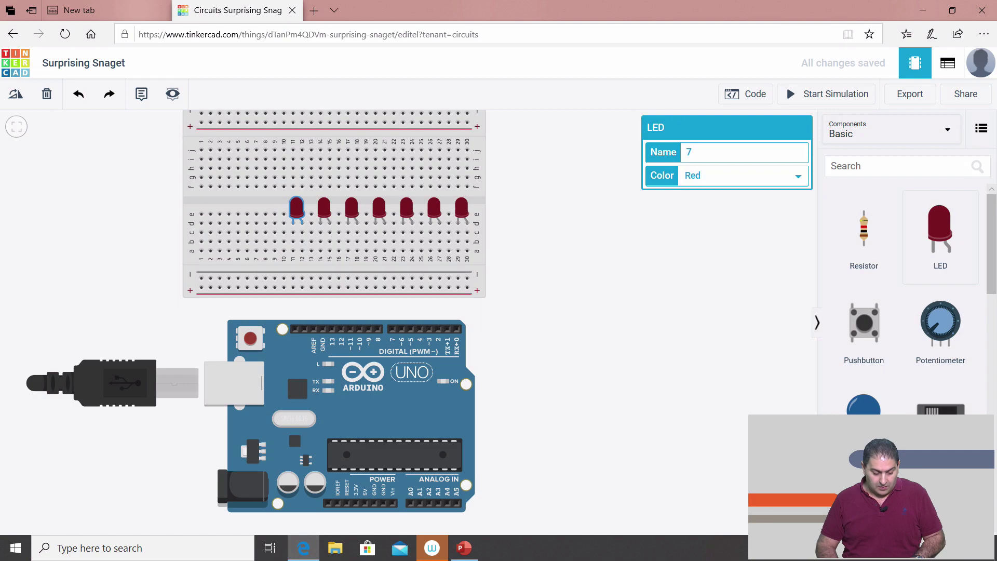
{"action": "key", "text": "ctrl+v"}
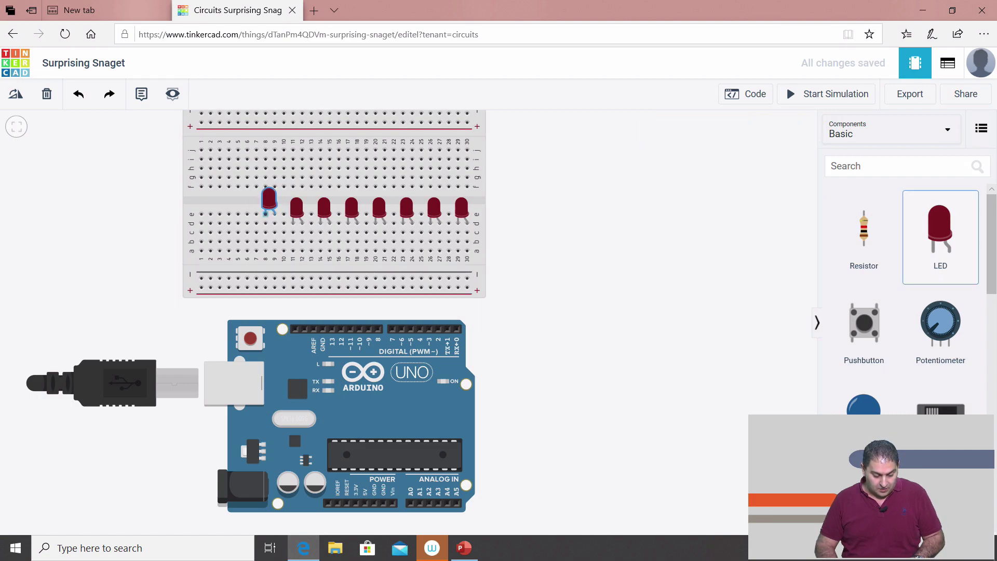
{"action": "left_click_drag", "start_coordinate": [269, 198], "coordinate": [268, 208]}
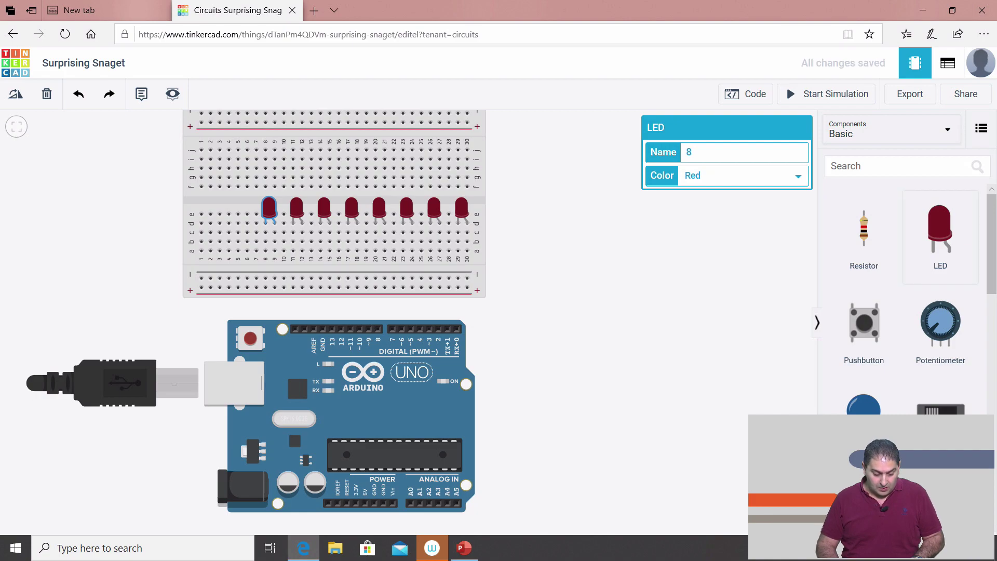
{"action": "left_click_drag", "start_coordinate": [940, 231], "coordinate": [242, 208]}
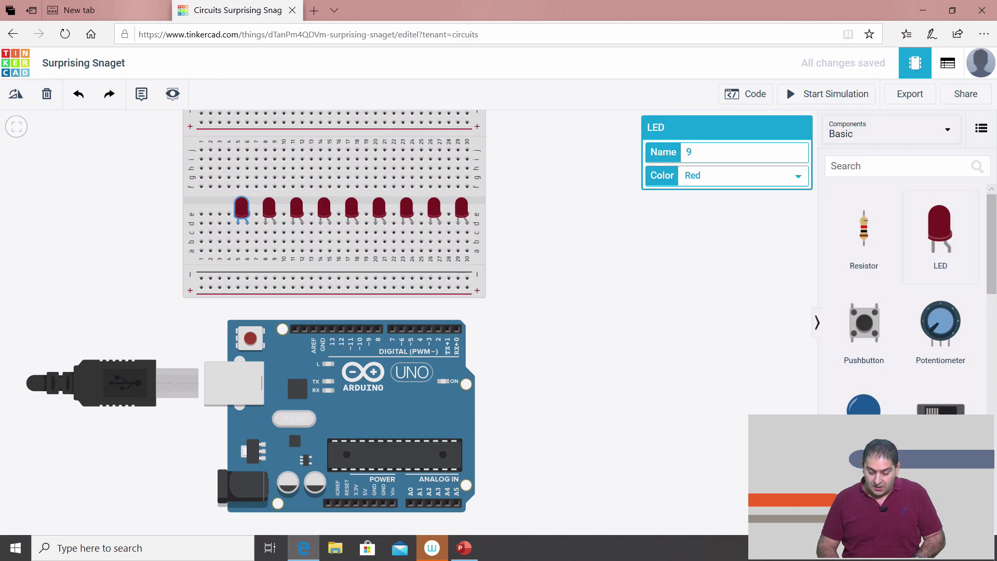
{"action": "left_click_drag", "start_coordinate": [941, 231], "coordinate": [214, 207]}
{"action": "left_click", "coordinate": [214, 208]}
- Place a resistor vertically in breadboard column 1, from row b to the lower negative rail
{"action": "left_click", "coordinate": [864, 238]}
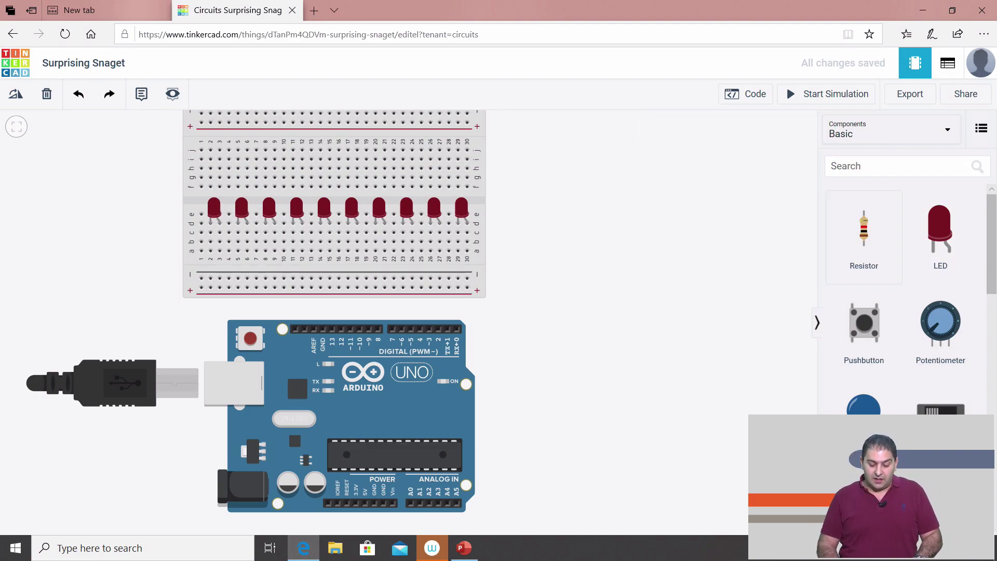
{"action": "left_click_drag", "start_coordinate": [863, 231], "coordinate": [202, 260]}
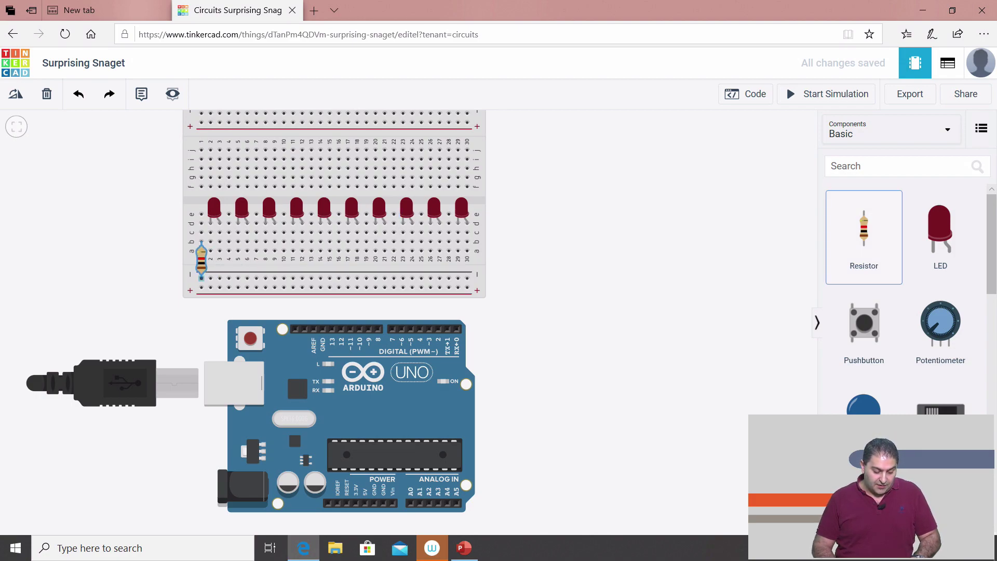
{"action": "left_click", "coordinate": [202, 260]}
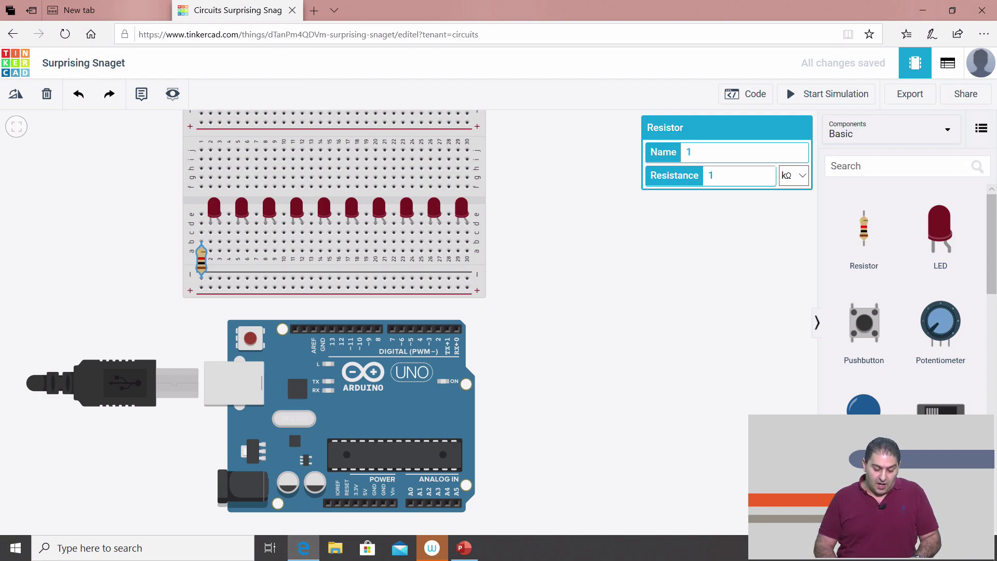
- Set the resistor's resistance to 220 Ω
{"action": "left_click", "coordinate": [714, 176]}
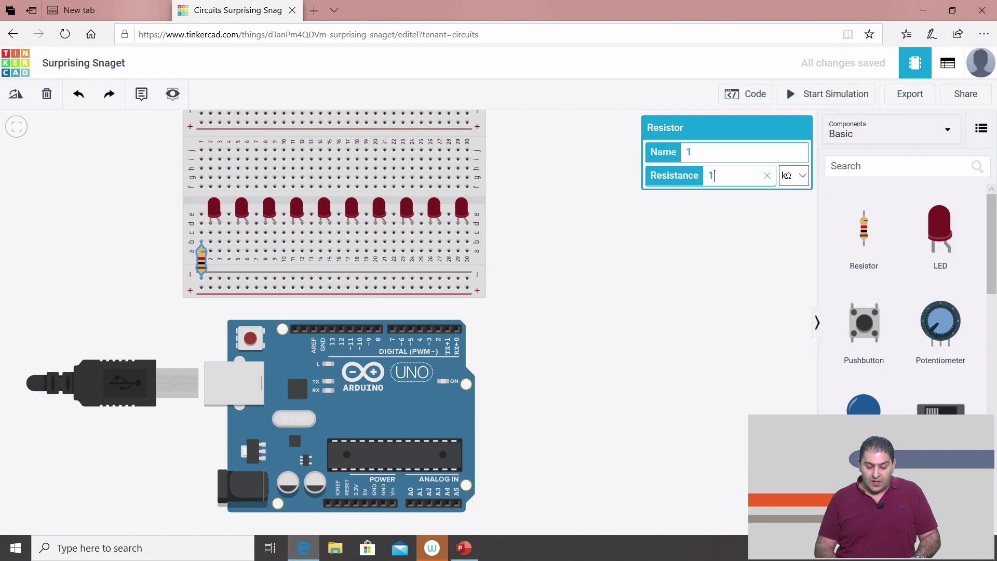
{"action": "double_click", "coordinate": [714, 176]}
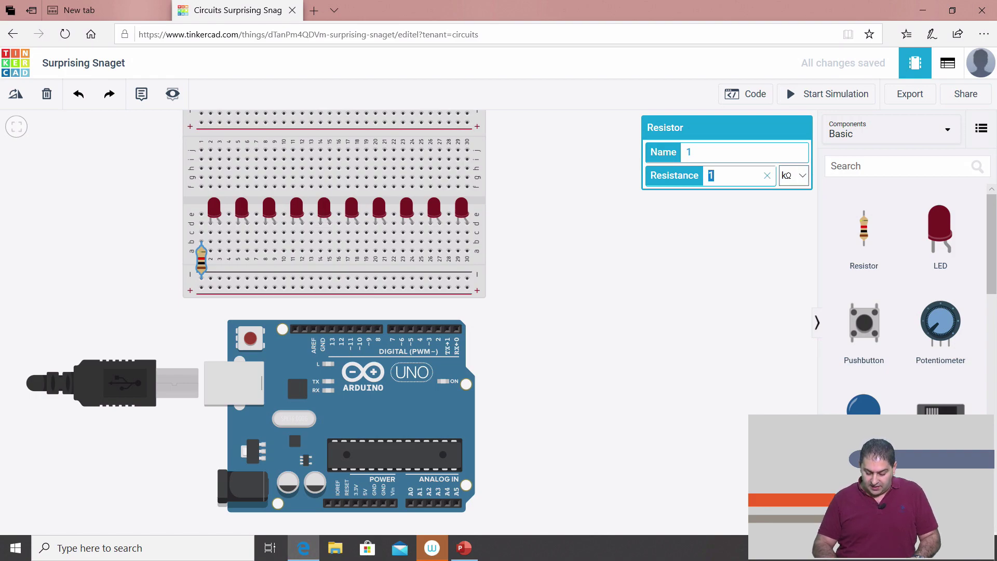
{"action": "left_click", "coordinate": [714, 176]}
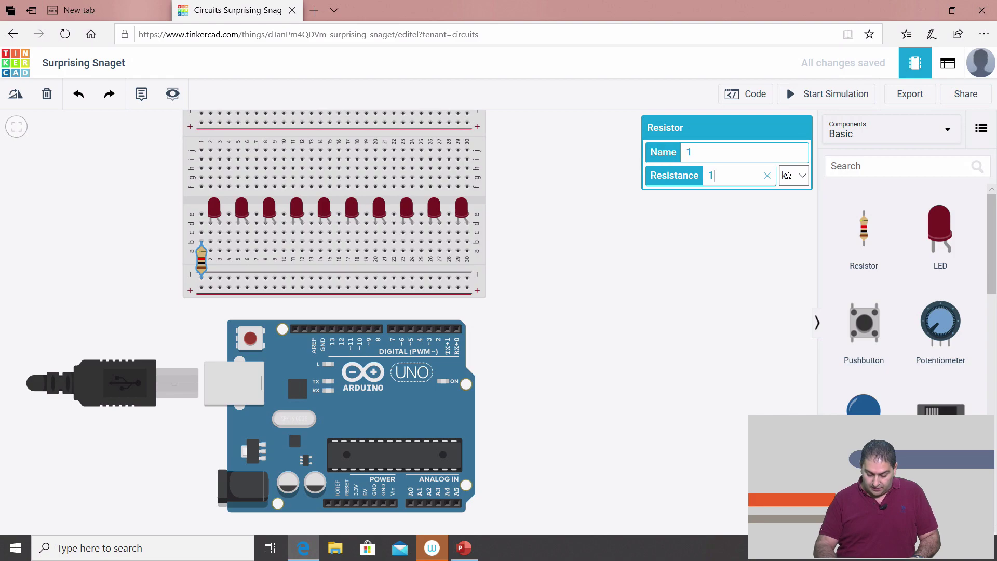
{"action": "type", "text": "22"}
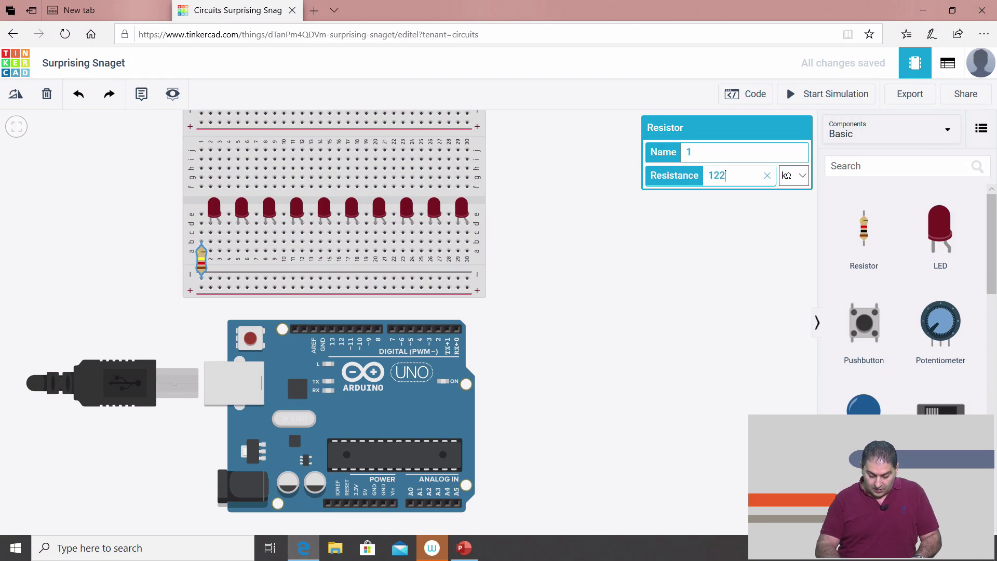
{"action": "key", "text": "BackSpace"}
{"action": "key", "text": "BackSpace"}
{"action": "key", "text": "BackSpace"}
{"action": "type", "text": "220"}
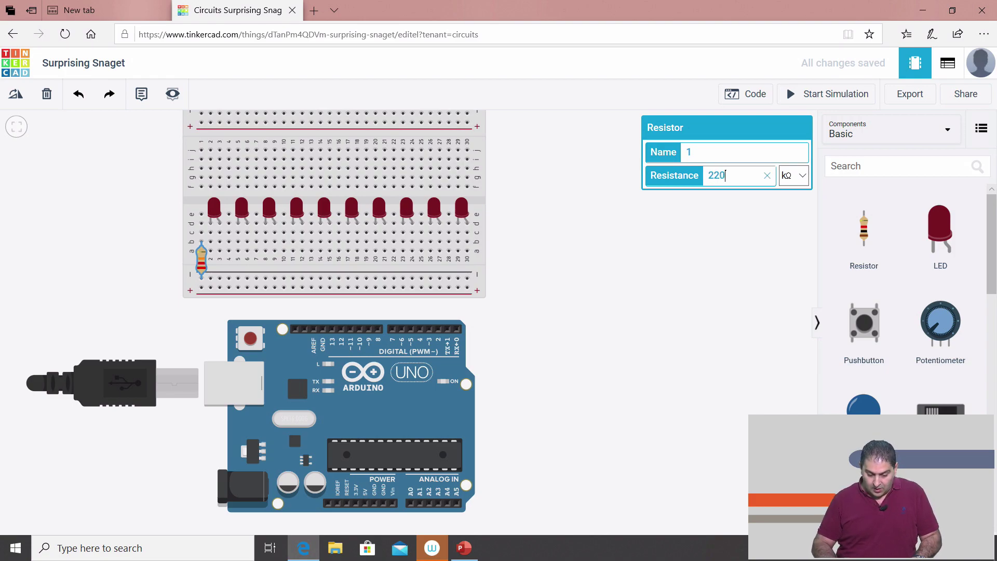
{"action": "left_click", "coordinate": [794, 176]}
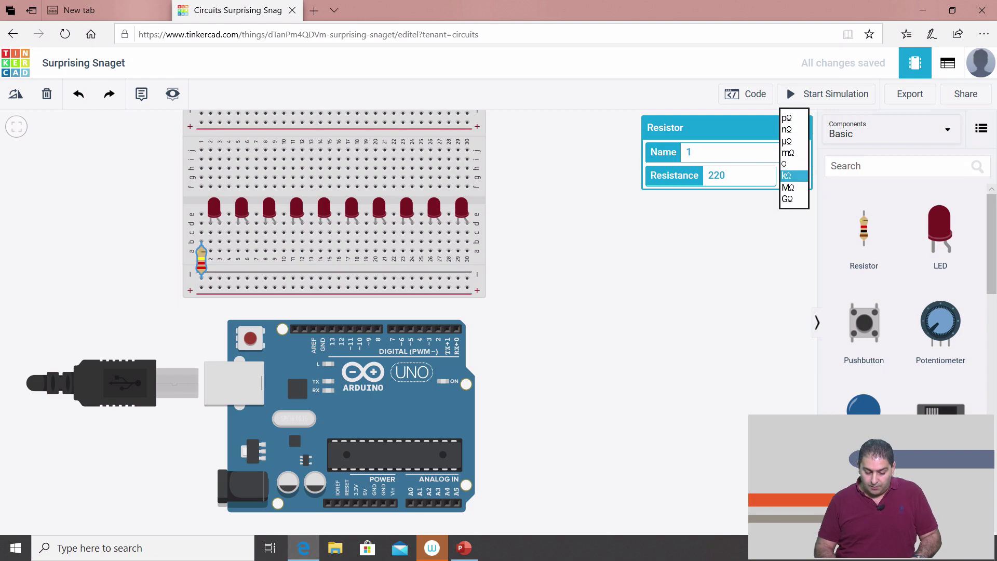
{"action": "left_click", "coordinate": [793, 165]}
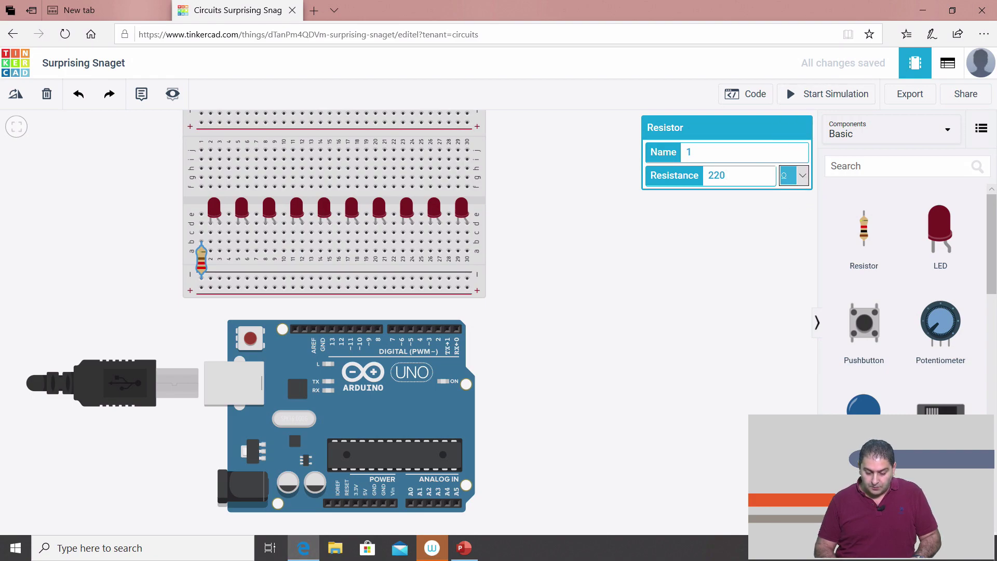
{"action": "left_click", "coordinate": [722, 250]}
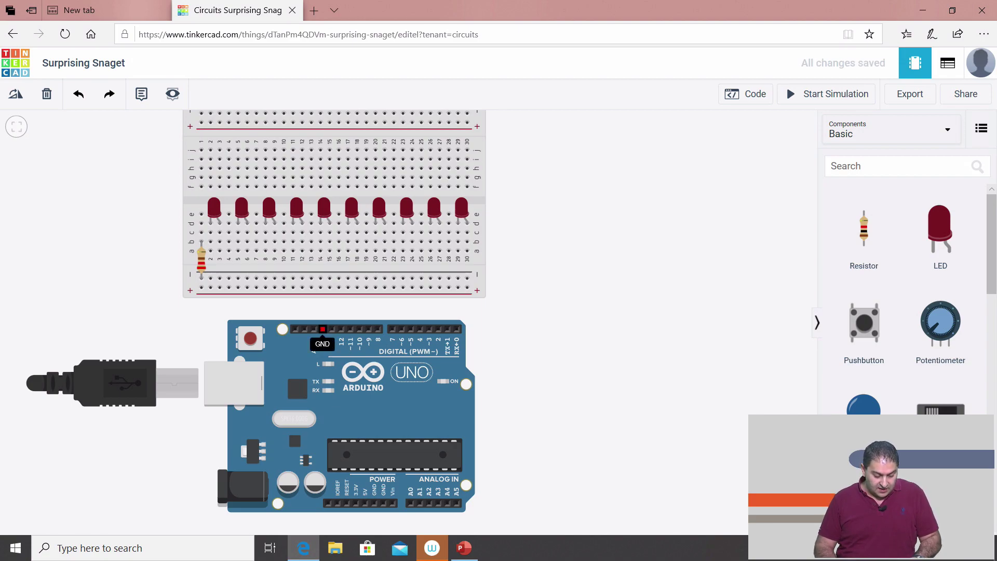
- Wire the Arduino's GND pin beside pin 13 to row c of breadboard column 1 and color the wire black
{"action": "left_click", "coordinate": [322, 329]}
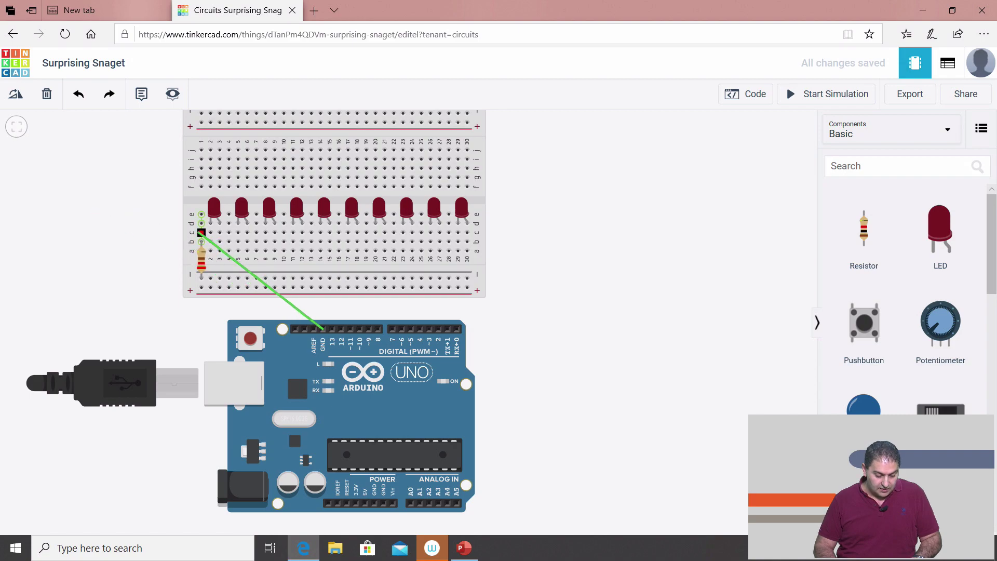
{"action": "left_click", "coordinate": [201, 232]}
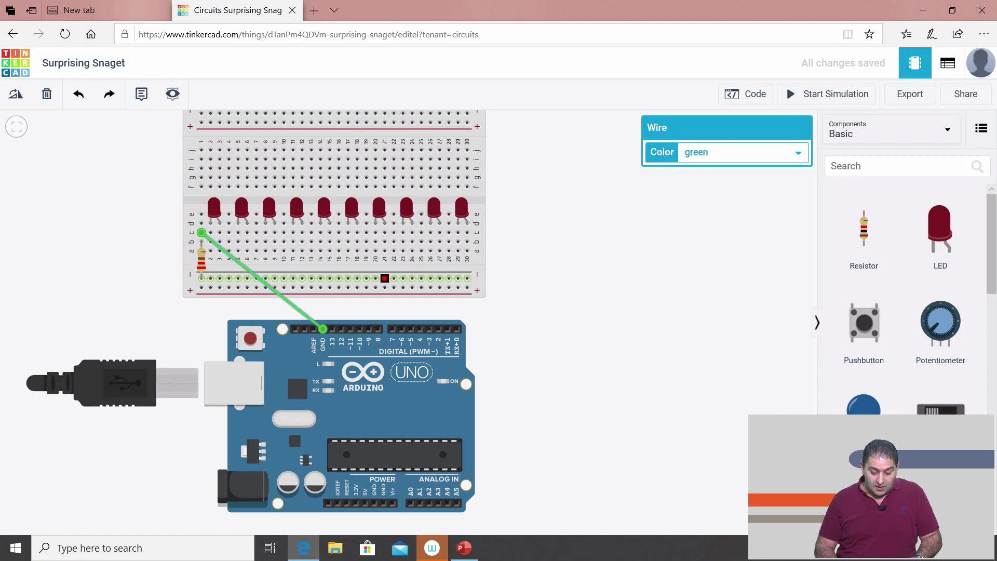
{"action": "left_click", "coordinate": [743, 152]}
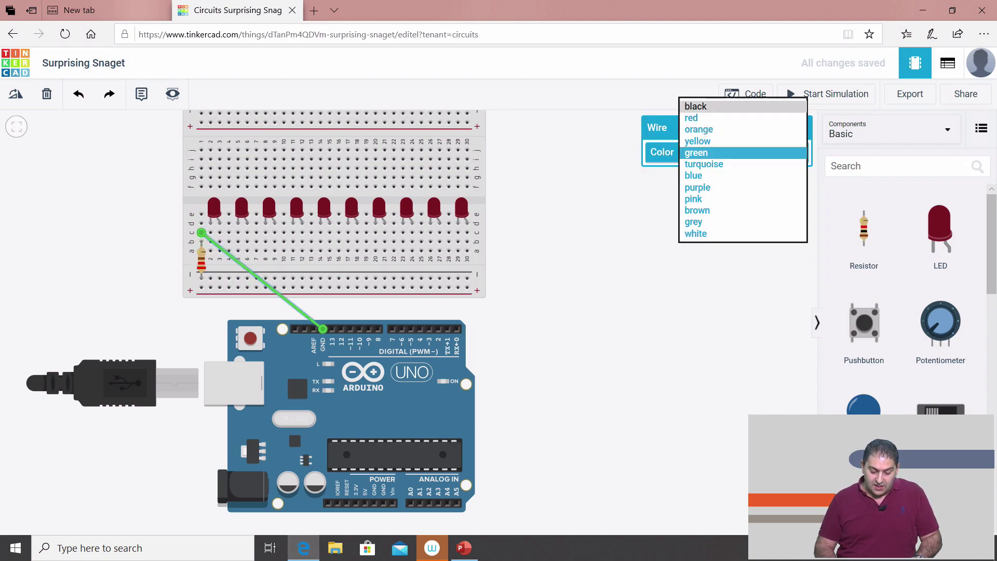
{"action": "left_click", "coordinate": [727, 107]}
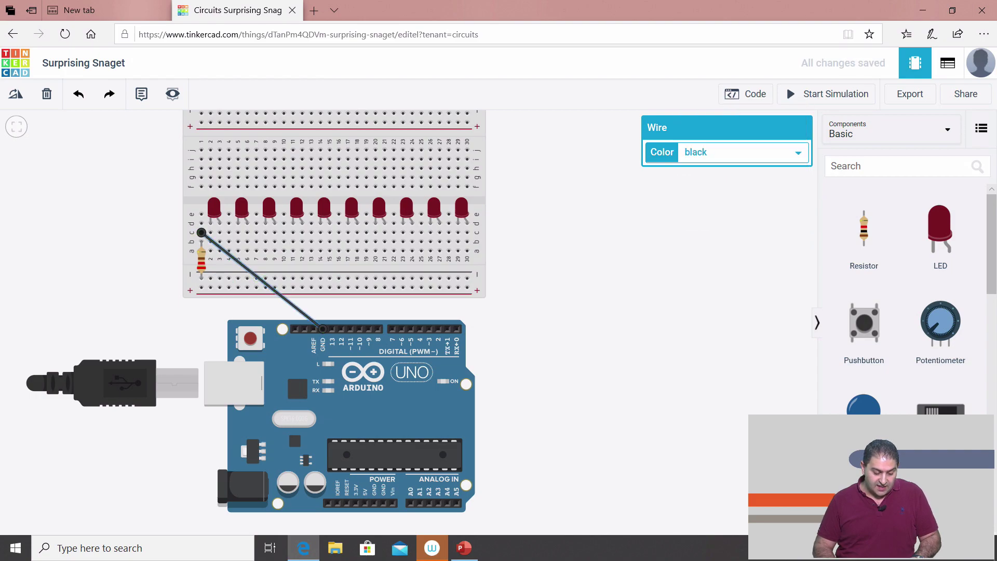
- Add a bend to the black ground wire and route it out past the breadboard's column 1 edge
{"action": "double_click", "coordinate": [244, 264]}
{"action": "left_click_drag", "start_coordinate": [244, 264], "coordinate": [78, 256]}
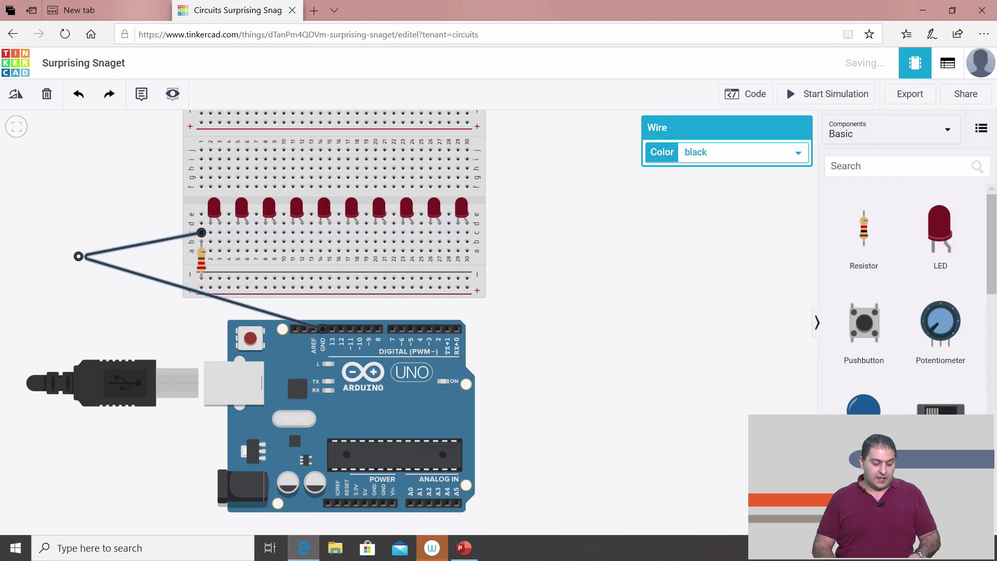
{"action": "key", "text": "Escape"}
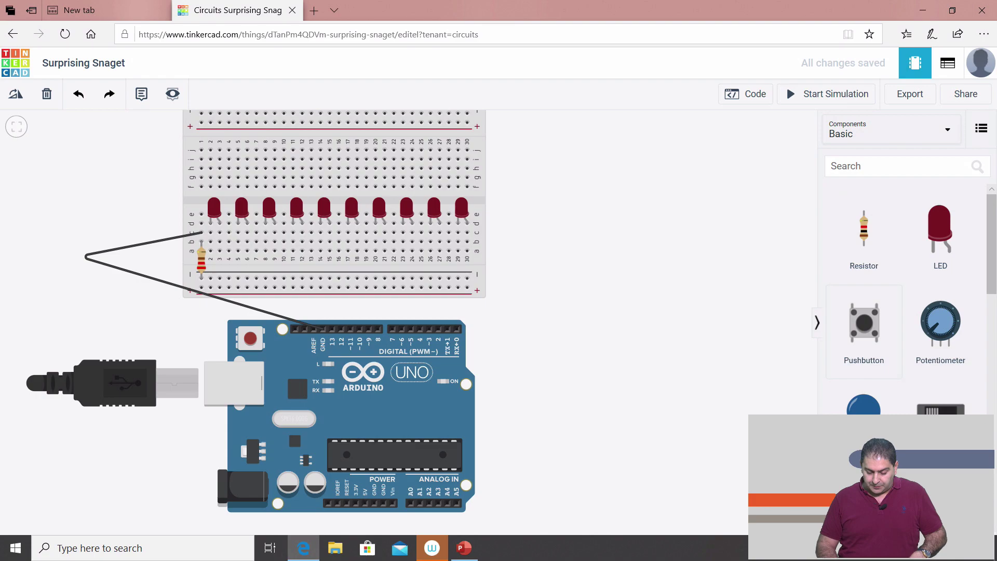
{"action": "scroll", "coordinate": [940, 306], "scroll_direction": "down", "scroll_amount": 1}
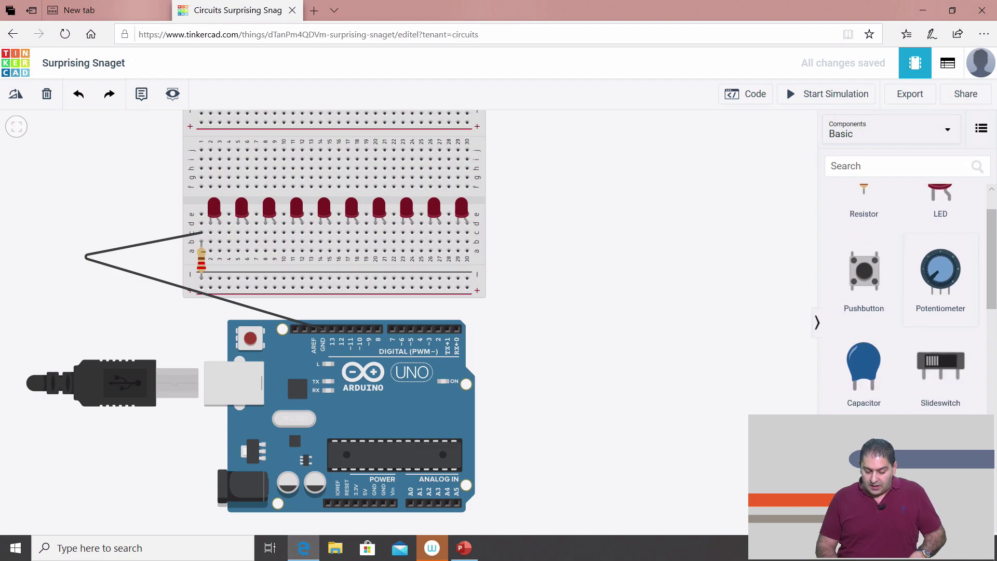
{"action": "scroll", "coordinate": [940, 306], "scroll_direction": "up", "scroll_amount": 1}
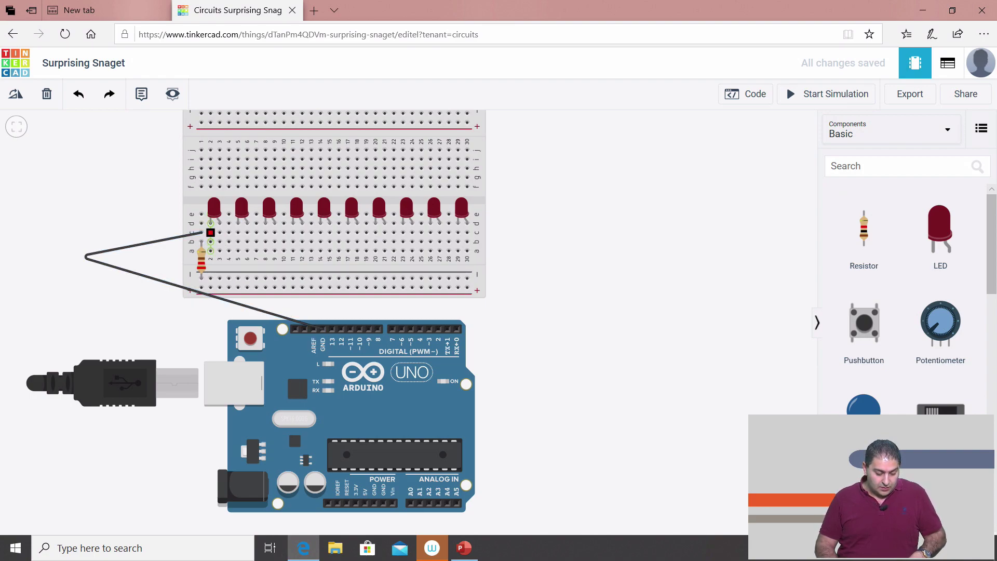
- Wire row b of breadboard columns 2, 5, 8, 11 and 14 straight down to the lower negative rail
{"action": "left_click", "coordinate": [211, 242]}
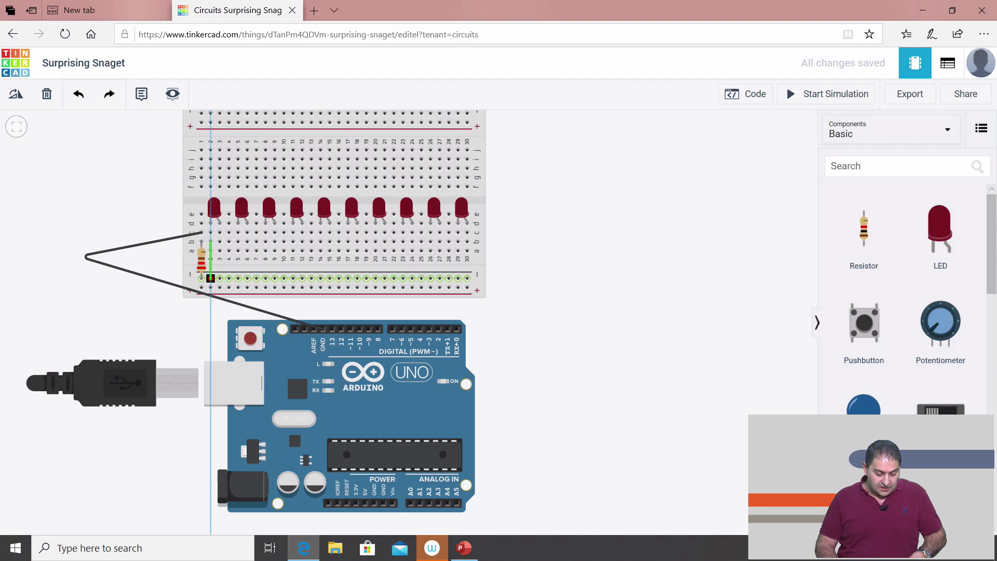
{"action": "left_click", "coordinate": [210, 279]}
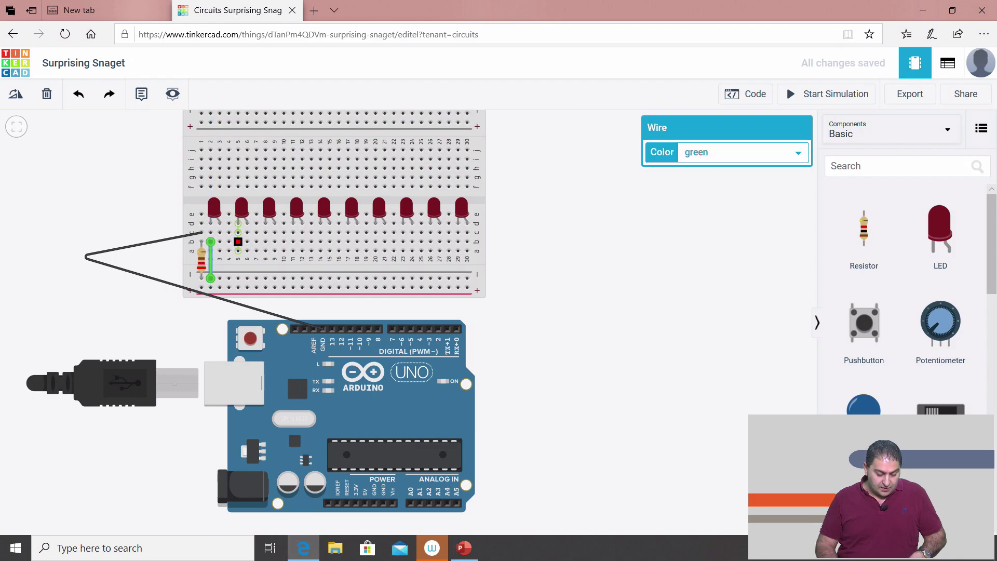
{"action": "left_click", "coordinate": [238, 241]}
{"action": "left_click", "coordinate": [238, 278]}
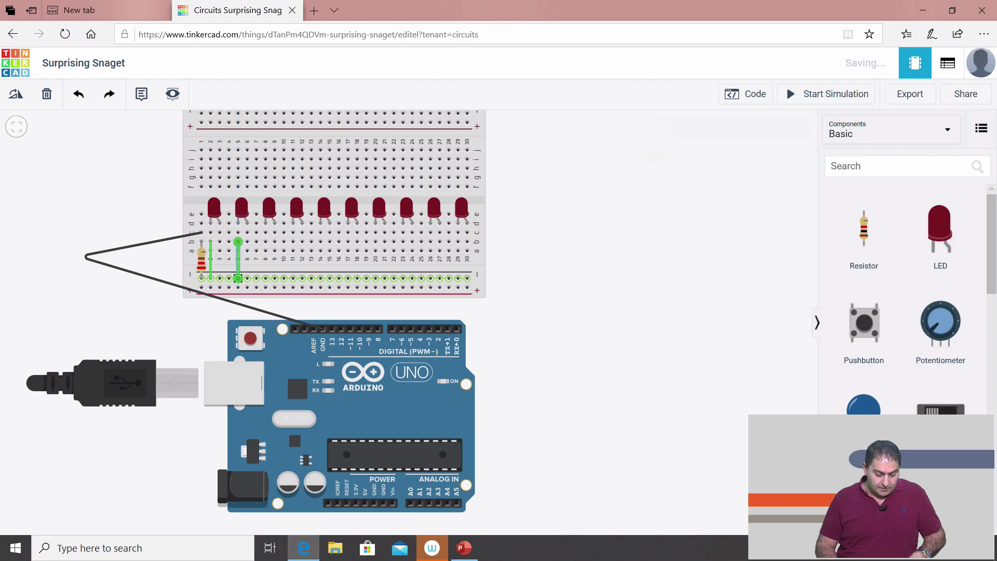
{"action": "left_click", "coordinate": [266, 241]}
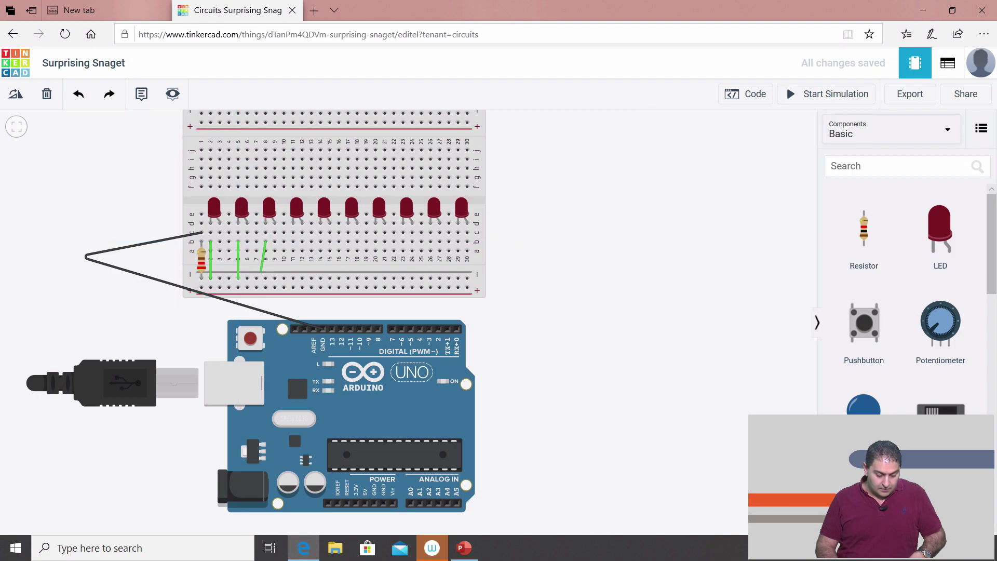
{"action": "left_click", "coordinate": [265, 279]}
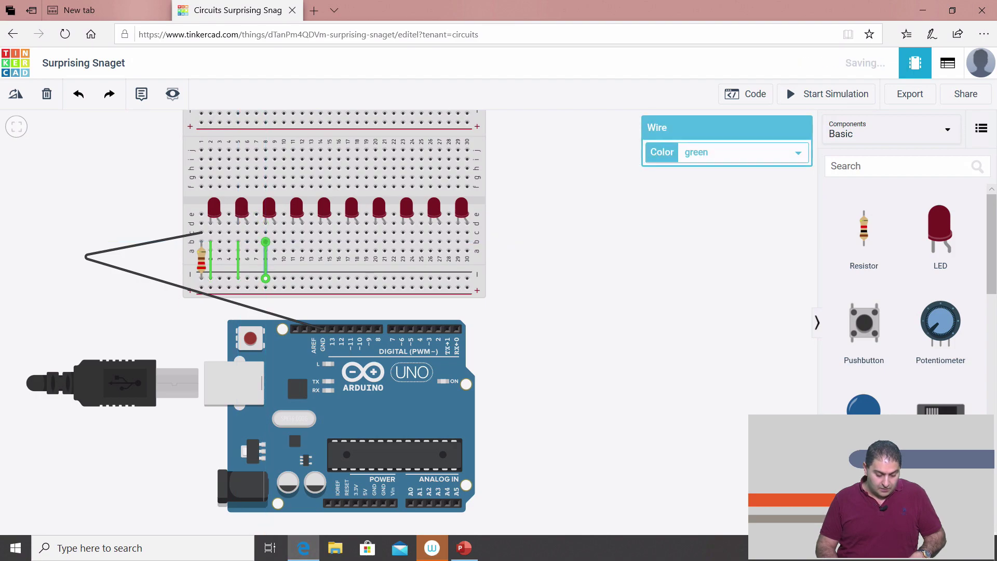
{"action": "left_click", "coordinate": [293, 242]}
{"action": "left_click", "coordinate": [293, 278]}
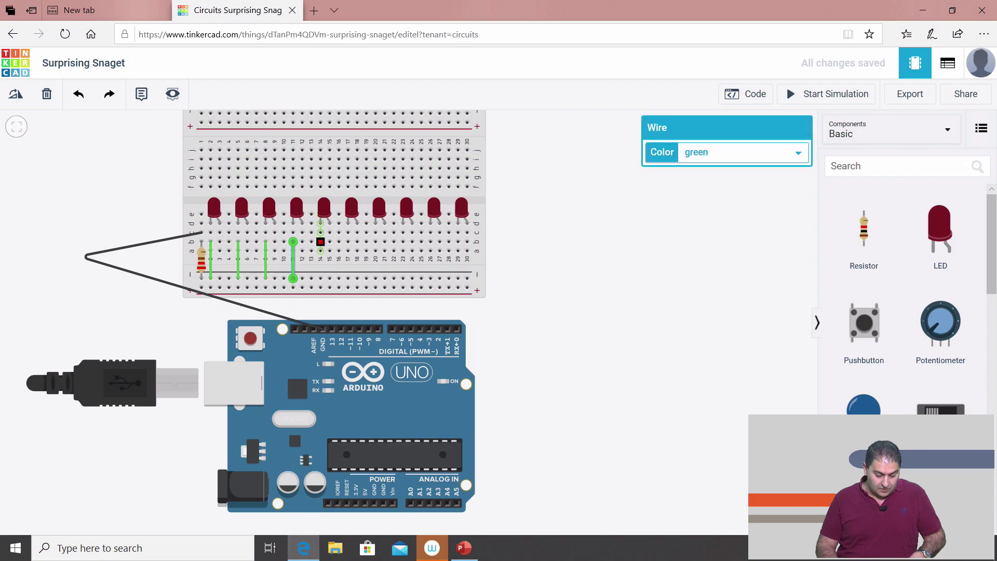
{"action": "left_click", "coordinate": [320, 241]}
{"action": "left_click", "coordinate": [320, 279]}
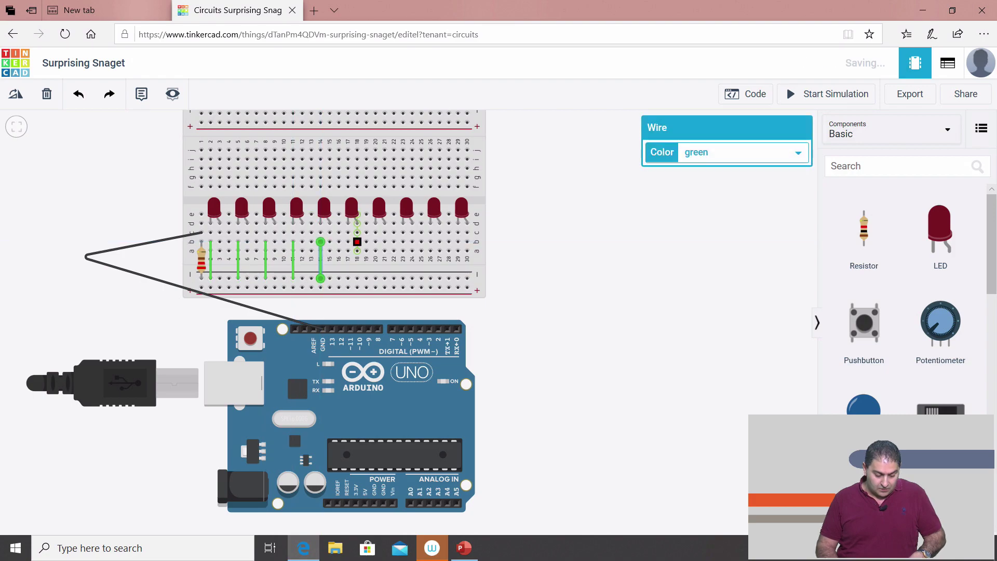
- Wire breadboard holes b17, a20, a23, b26 and b29 straight down to the lower negative rail
{"action": "left_click", "coordinate": [348, 241]}
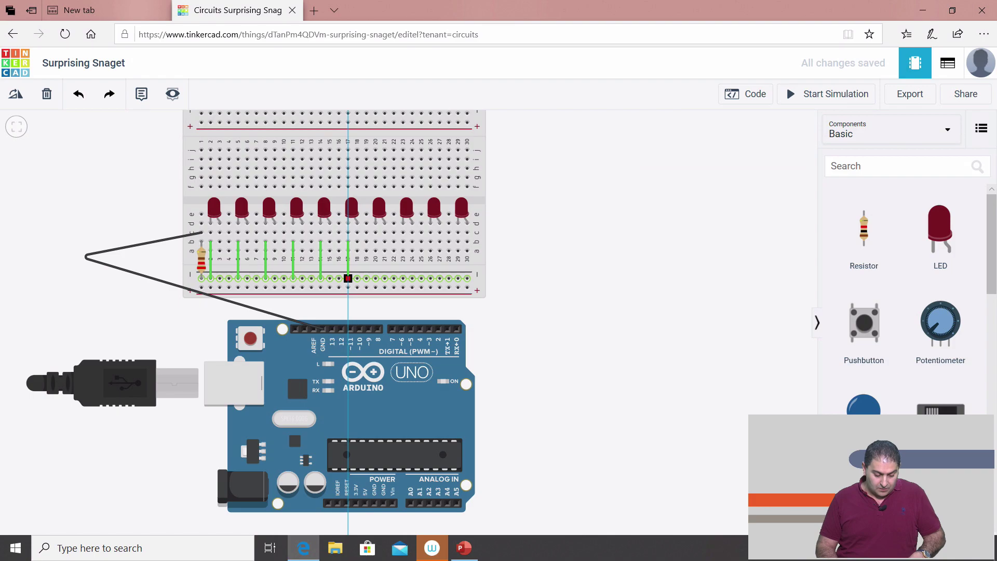
{"action": "left_click", "coordinate": [348, 279]}
{"action": "left_click", "coordinate": [375, 241]}
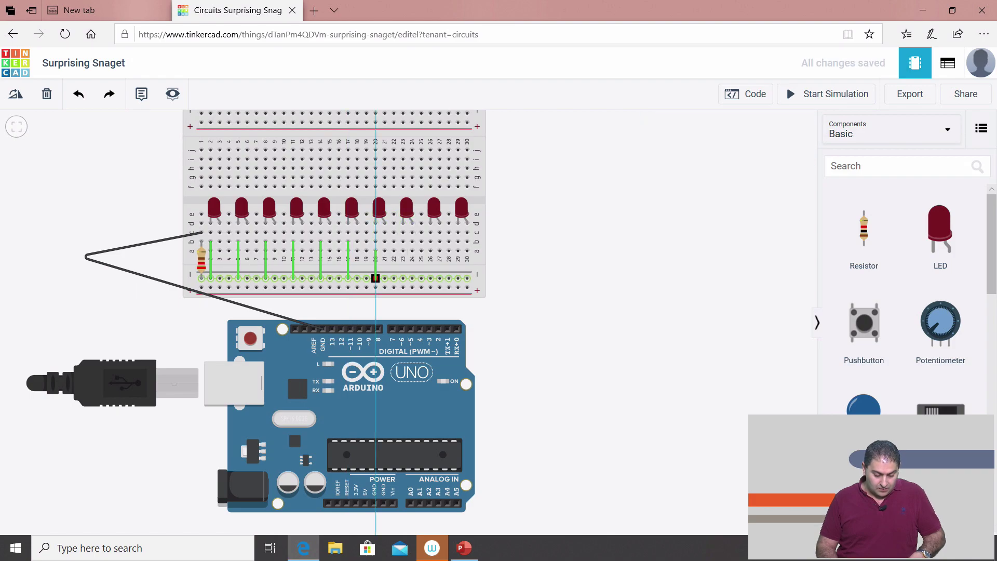
{"action": "left_click", "coordinate": [375, 278]}
{"action": "left_click", "coordinate": [403, 241]}
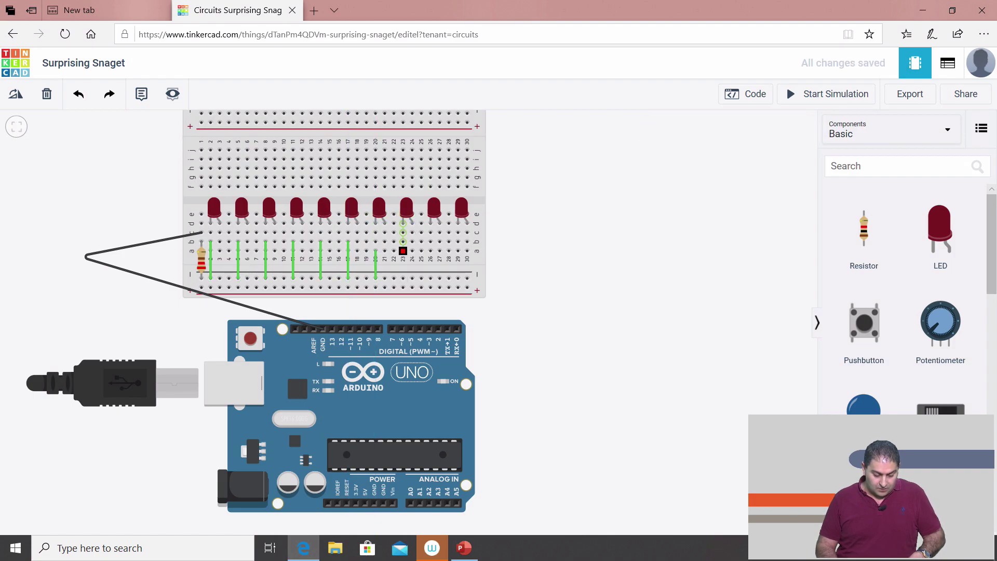
{"action": "left_click", "coordinate": [403, 278]}
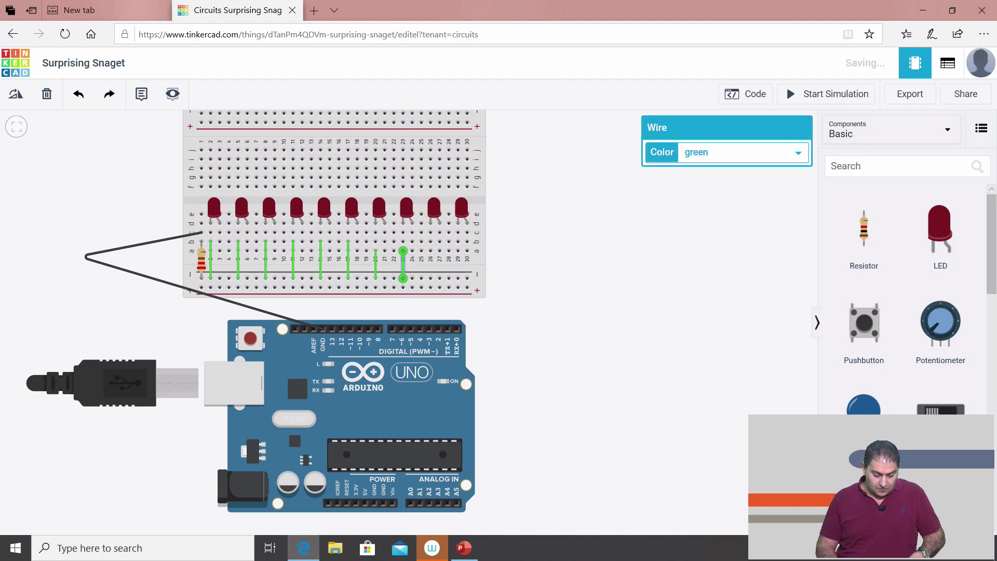
{"action": "left_click", "coordinate": [430, 242]}
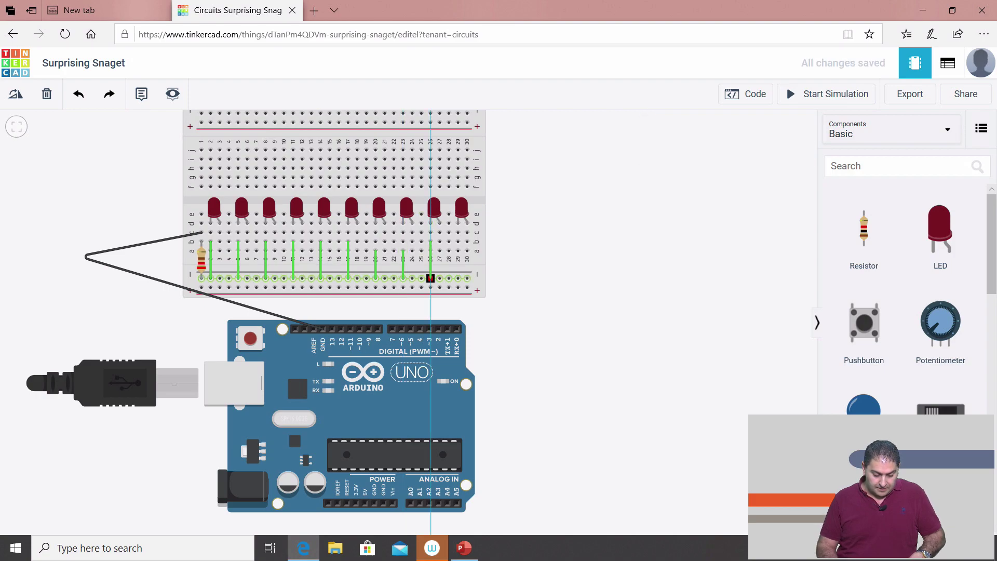
{"action": "left_click", "coordinate": [430, 278]}
{"action": "left_click", "coordinate": [458, 242]}
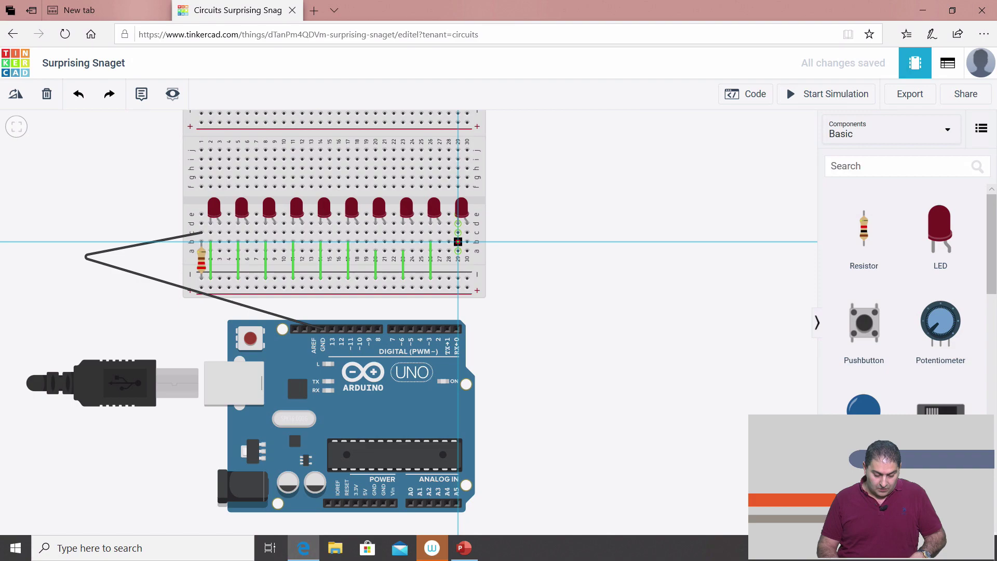
{"action": "left_click", "coordinate": [458, 279]}
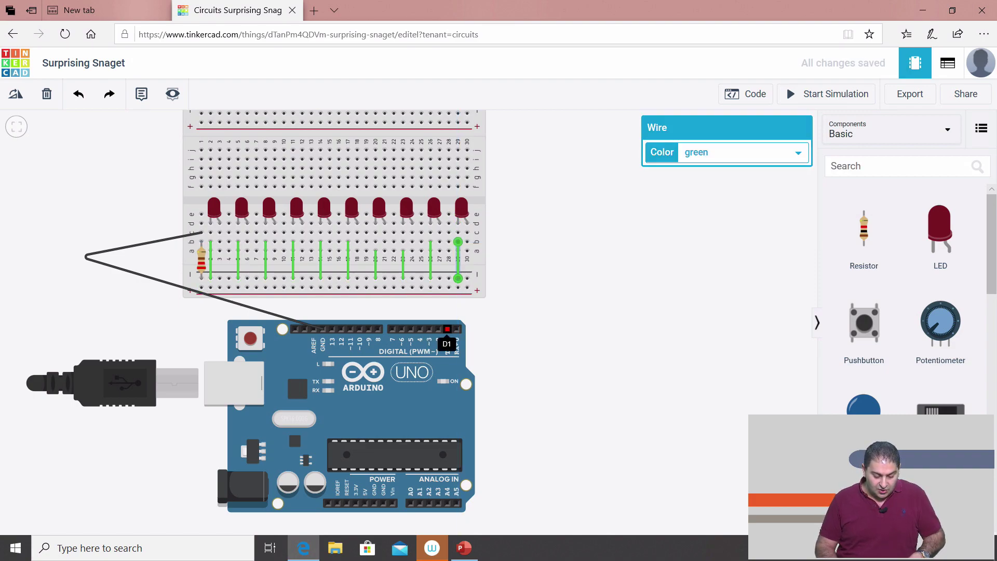
- Wire Arduino digital pins 2, 3 and 4 to breadboard holes b30, a27 and a24, respectively
{"action": "left_click", "coordinate": [438, 329]}
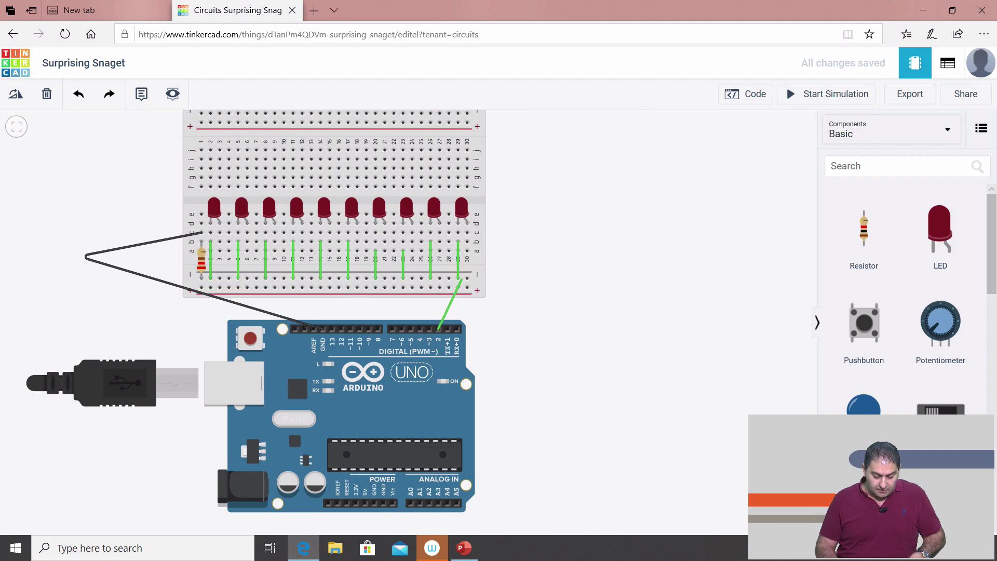
{"action": "left_click", "coordinate": [467, 242]}
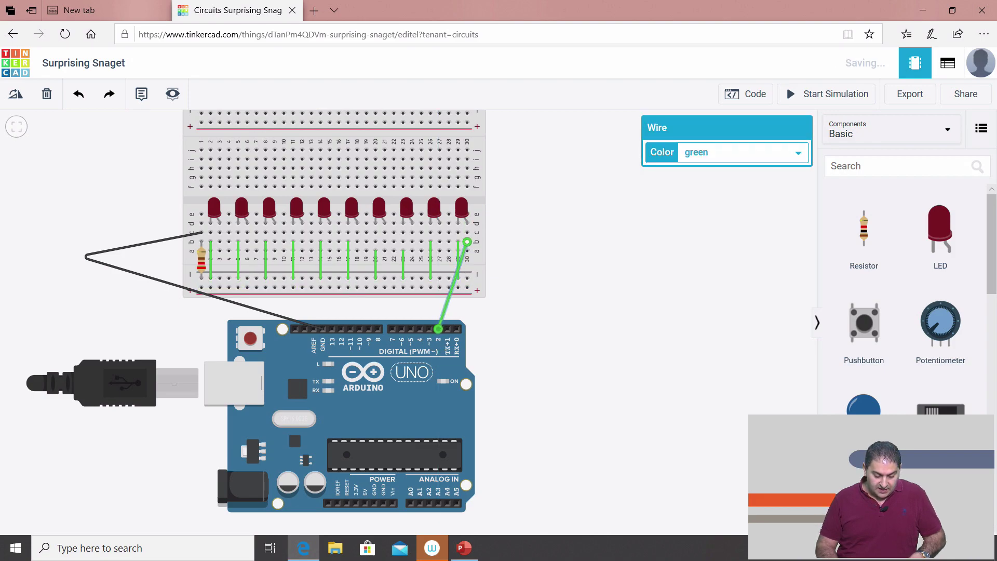
{"action": "key", "text": "Escape"}
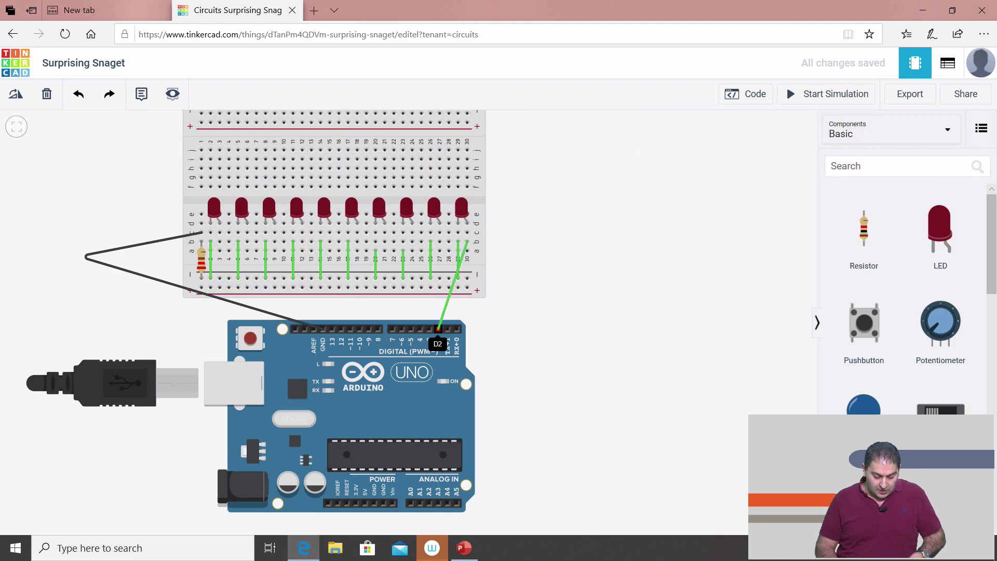
{"action": "left_click", "coordinate": [429, 329]}
{"action": "left_click", "coordinate": [440, 251]}
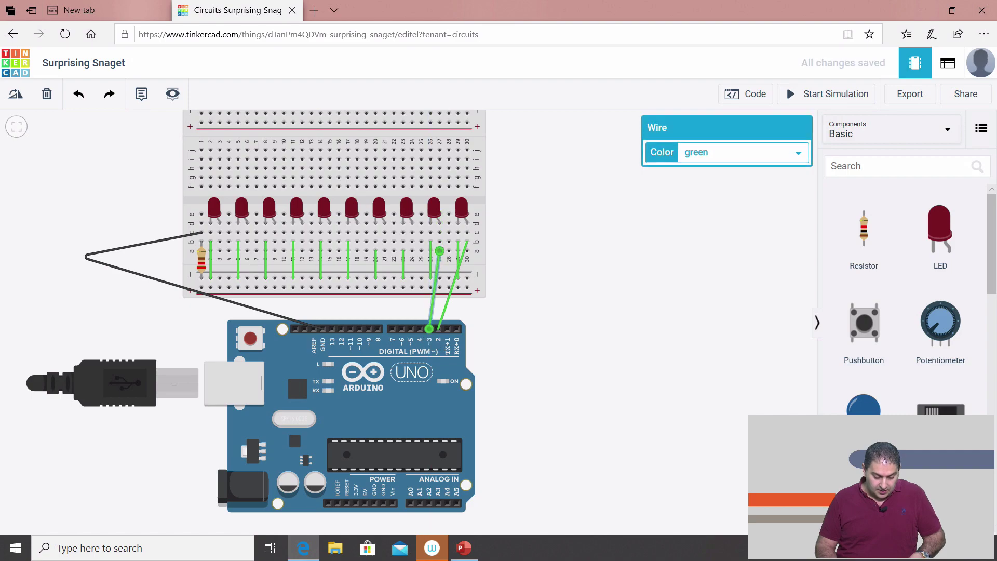
{"action": "left_click", "coordinate": [420, 329]}
{"action": "left_click", "coordinate": [412, 251]}
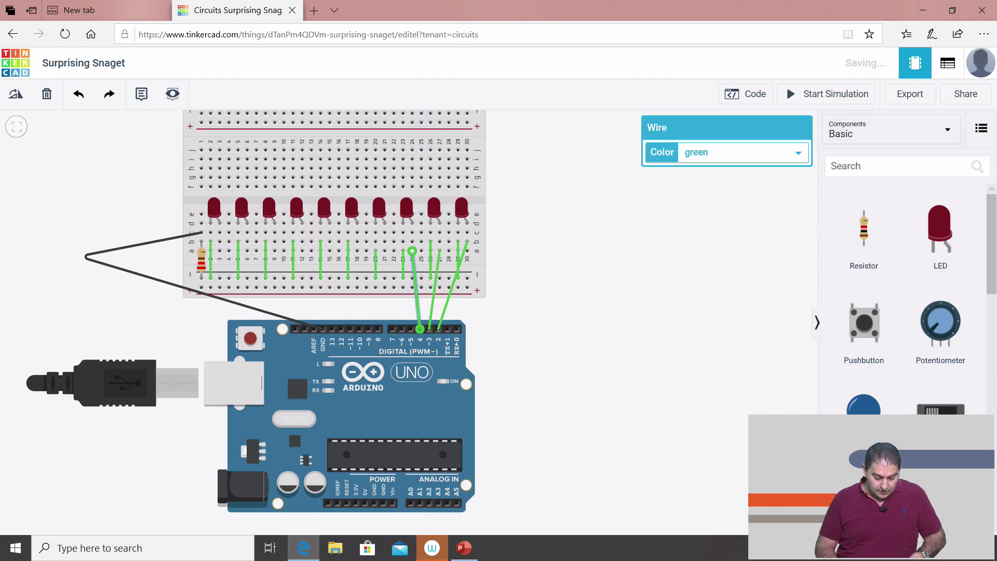
- Wire Arduino digital pins 5, 6 and 7 to row a of breadboard columns 21, 18 and 15, respectively
{"action": "left_click", "coordinate": [410, 328]}
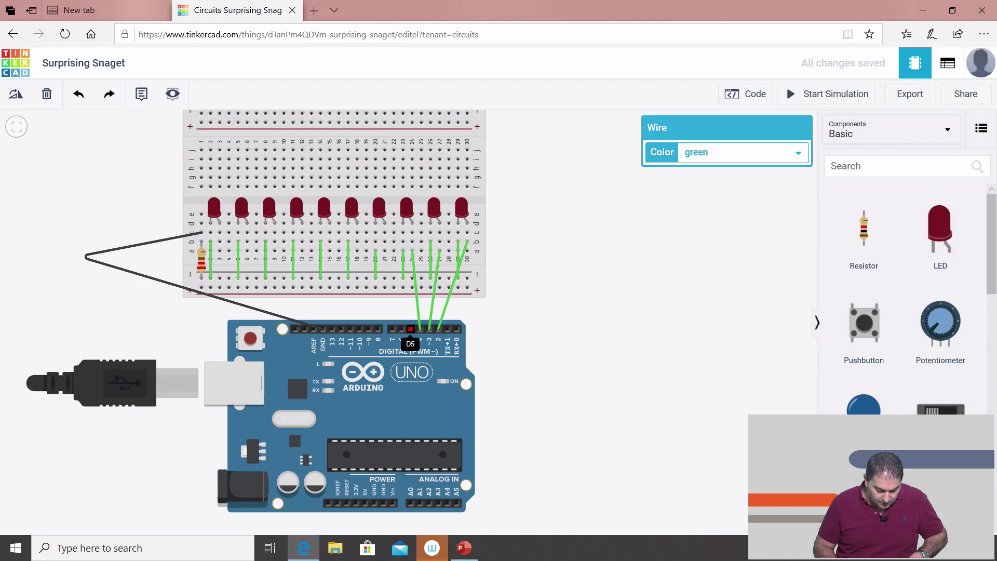
{"action": "left_click", "coordinate": [384, 250]}
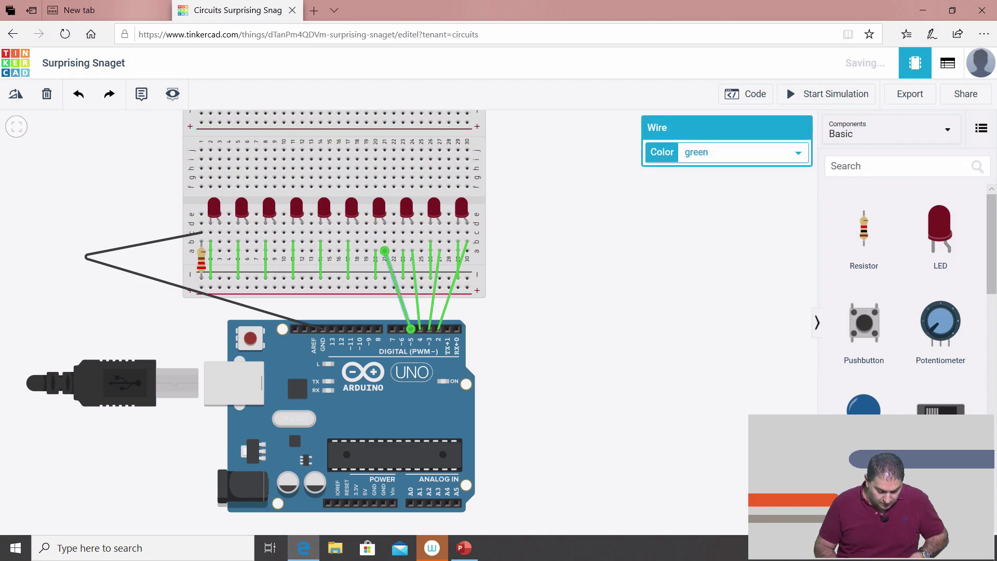
{"action": "left_click", "coordinate": [401, 328]}
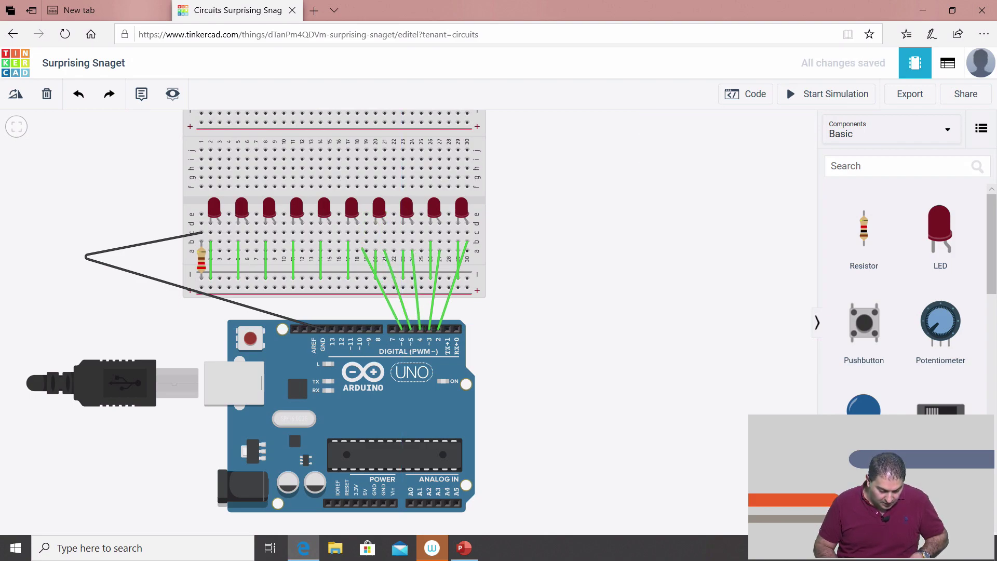
{"action": "left_click", "coordinate": [357, 251]}
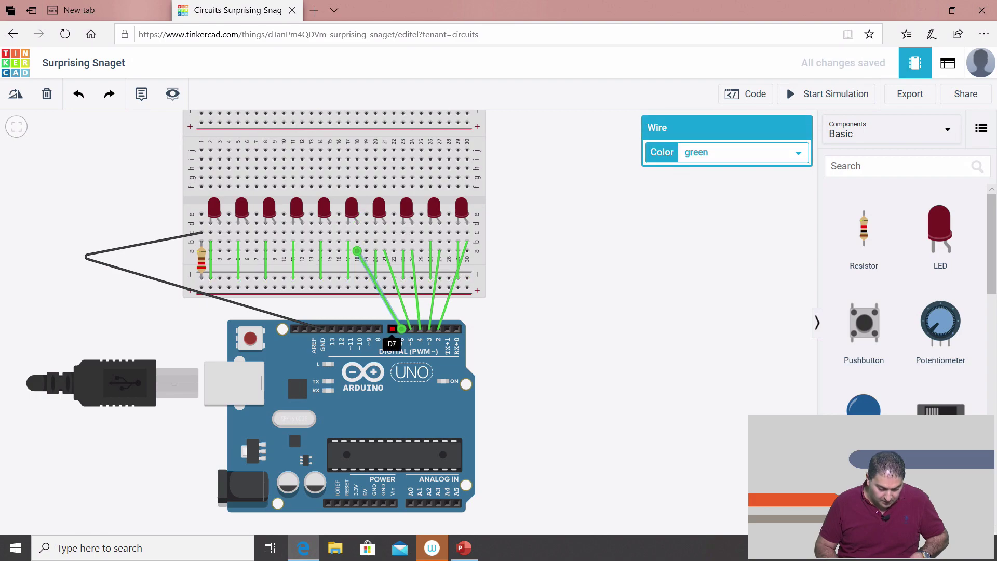
{"action": "left_click", "coordinate": [392, 328]}
{"action": "left_click", "coordinate": [338, 251]}
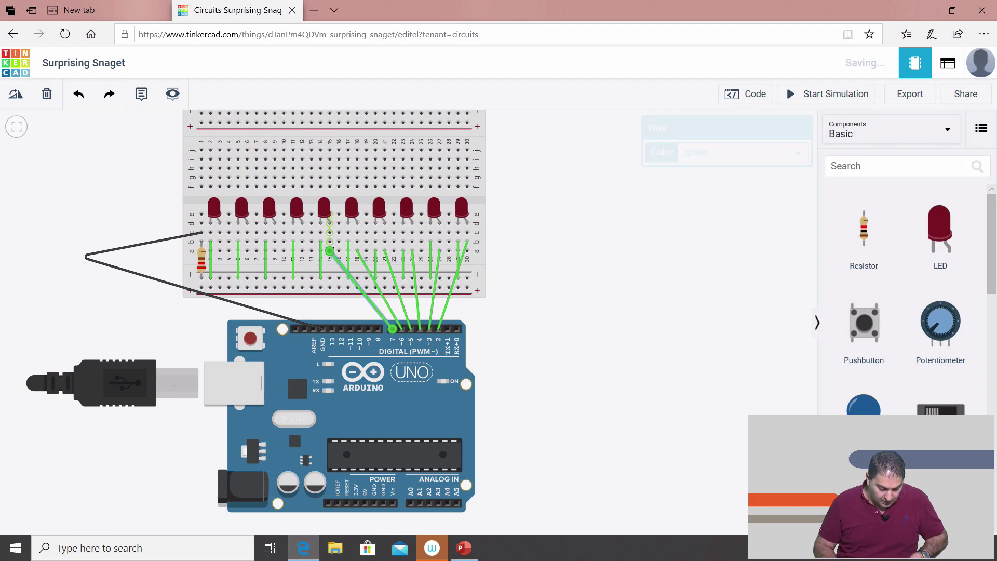
- Wire Arduino digital pins 8, 9, 10 and 11 to breadboard holes a12, b9, a6 and a3, respectively
{"action": "left_click", "coordinate": [378, 328]}
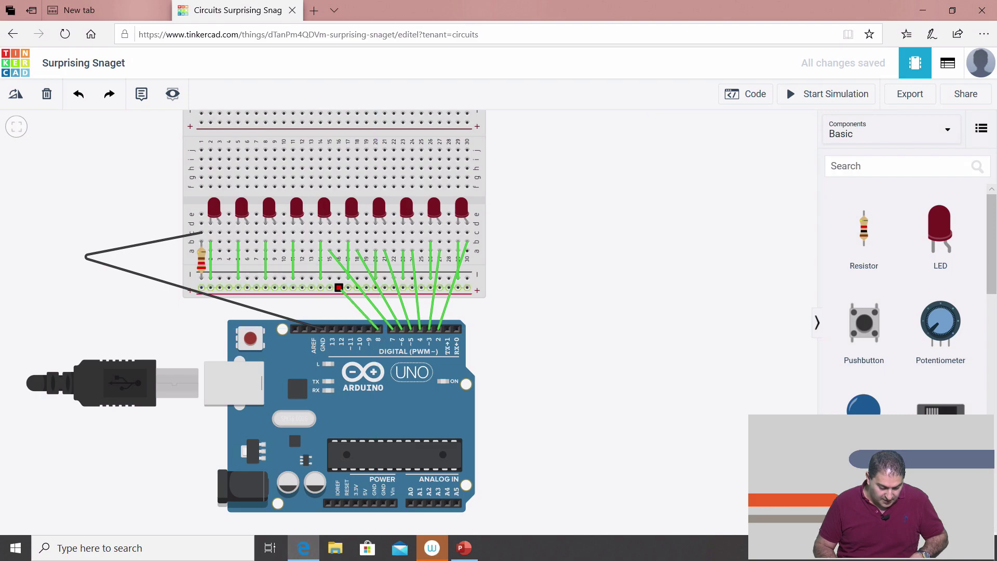
{"action": "left_click", "coordinate": [302, 251]}
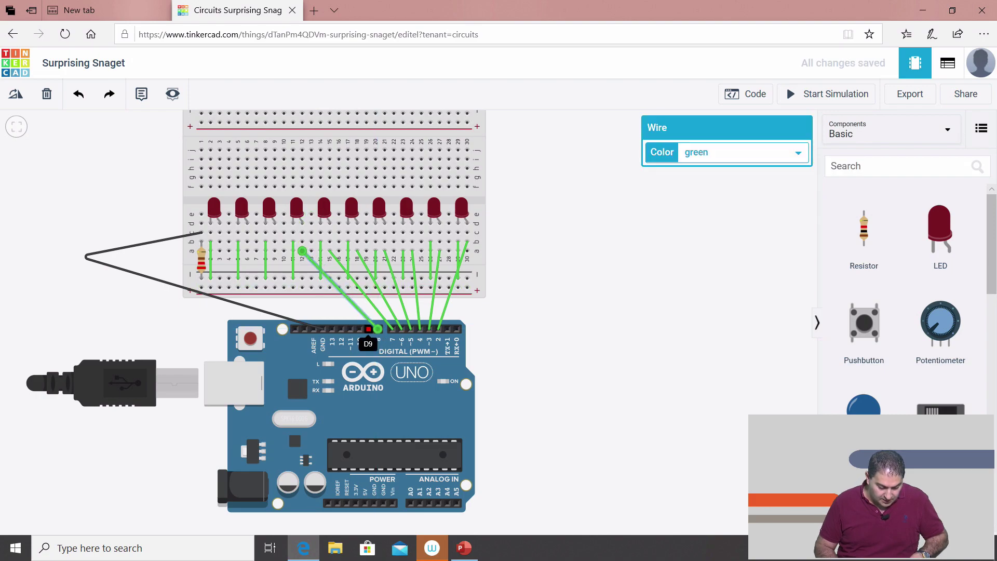
{"action": "left_click", "coordinate": [368, 328]}
{"action": "left_click", "coordinate": [275, 241]}
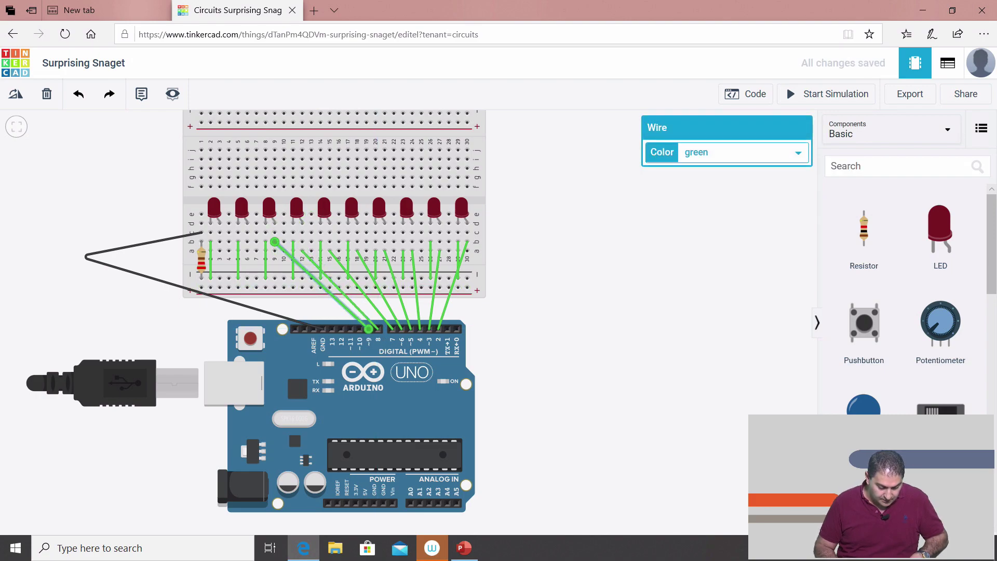
{"action": "left_click", "coordinate": [360, 328]}
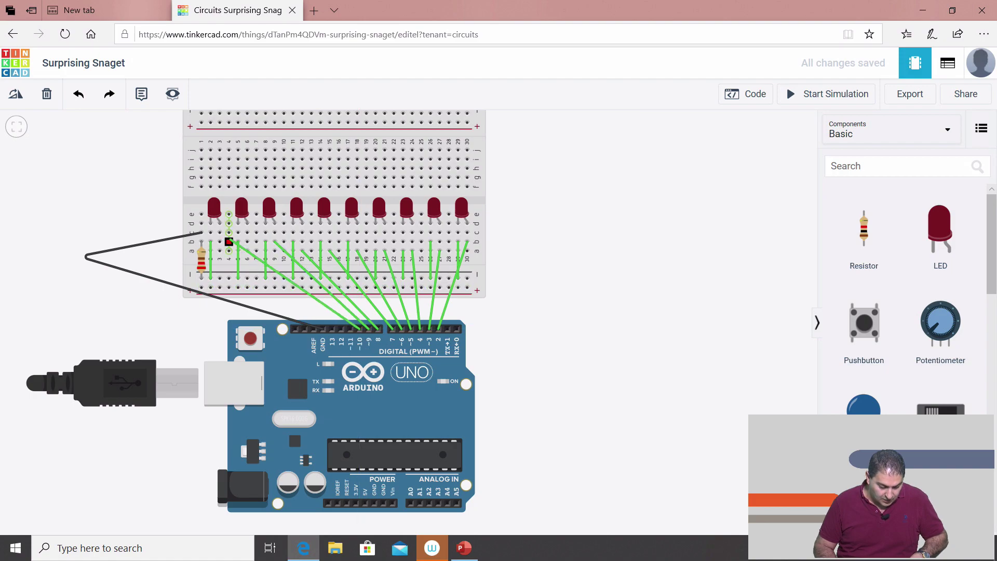
{"action": "left_click", "coordinate": [247, 251]}
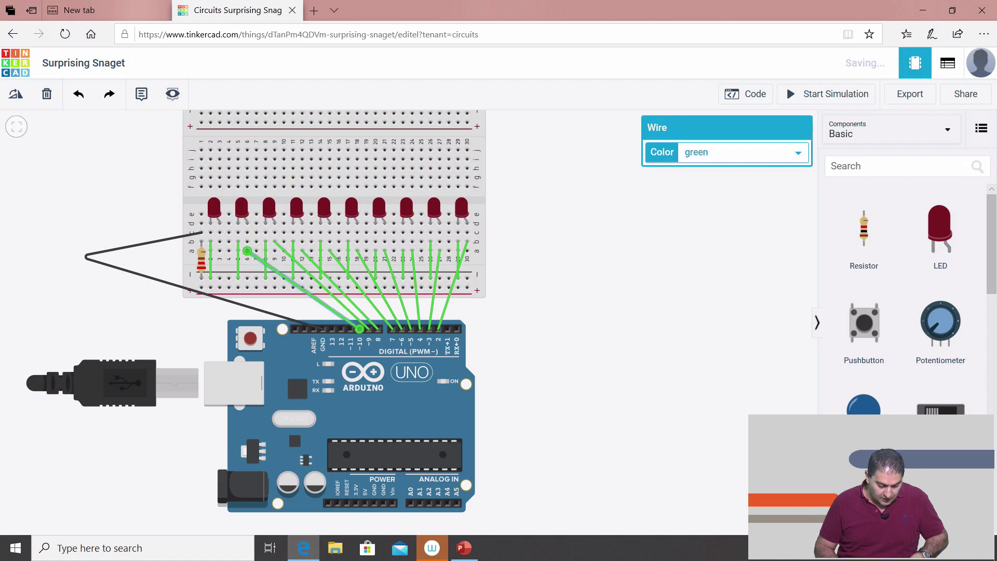
{"action": "left_click", "coordinate": [350, 329]}
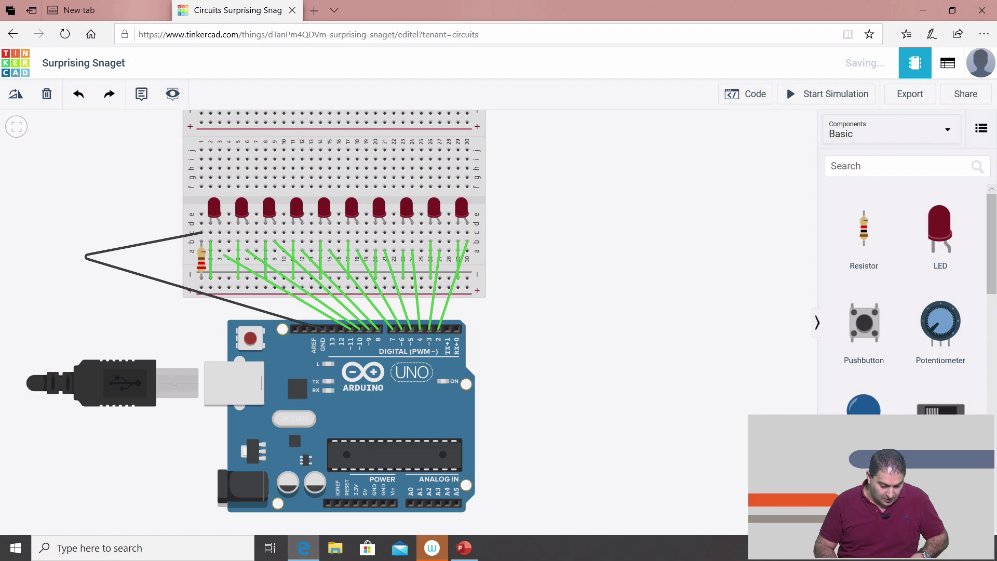
{"action": "left_click", "coordinate": [220, 251]}
{"action": "key", "text": "Escape"}
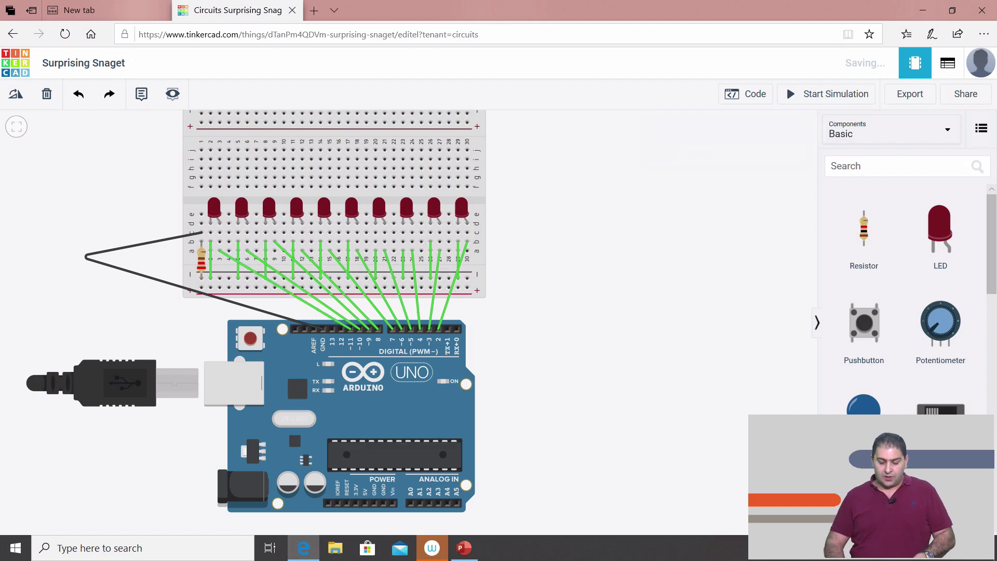
- Open the code editor for the Arduino Uno
{"action": "left_click", "coordinate": [746, 94]}
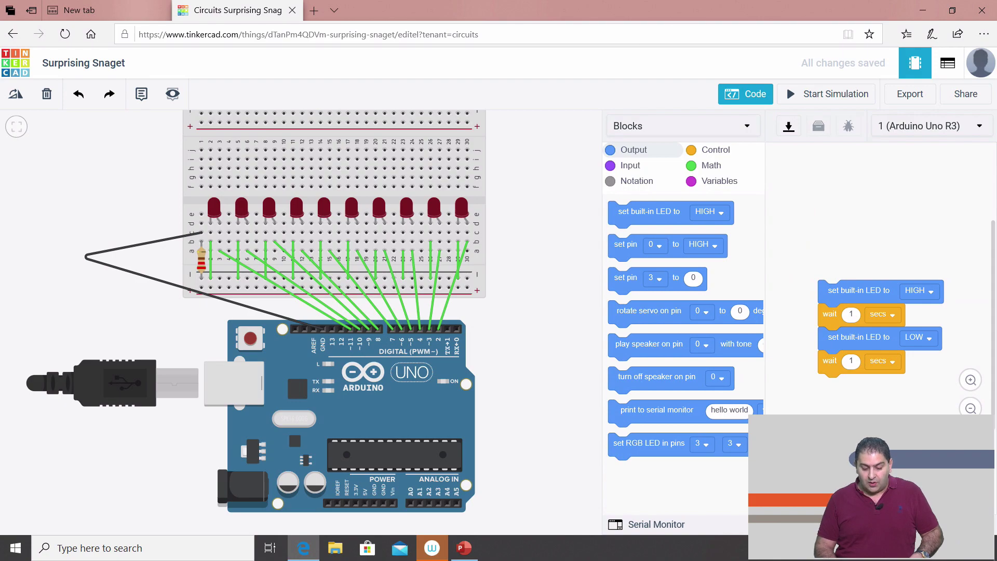
{"action": "left_click", "coordinate": [746, 94]}
{"action": "left_click", "coordinate": [746, 93]}
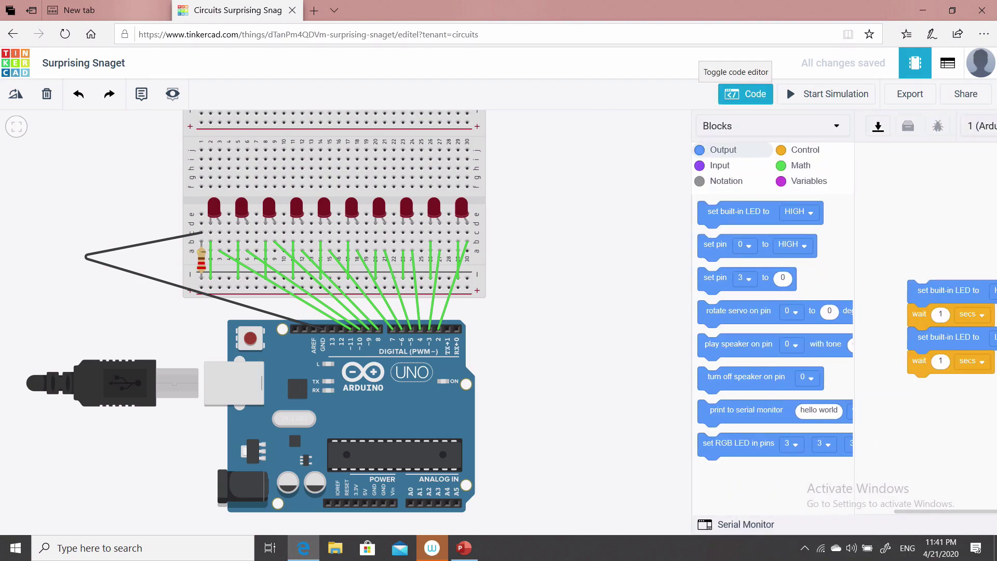
- Change the Arduino code editor from Blocks to Text mode and accept losing the current blocks
{"action": "left_click", "coordinate": [684, 126]}
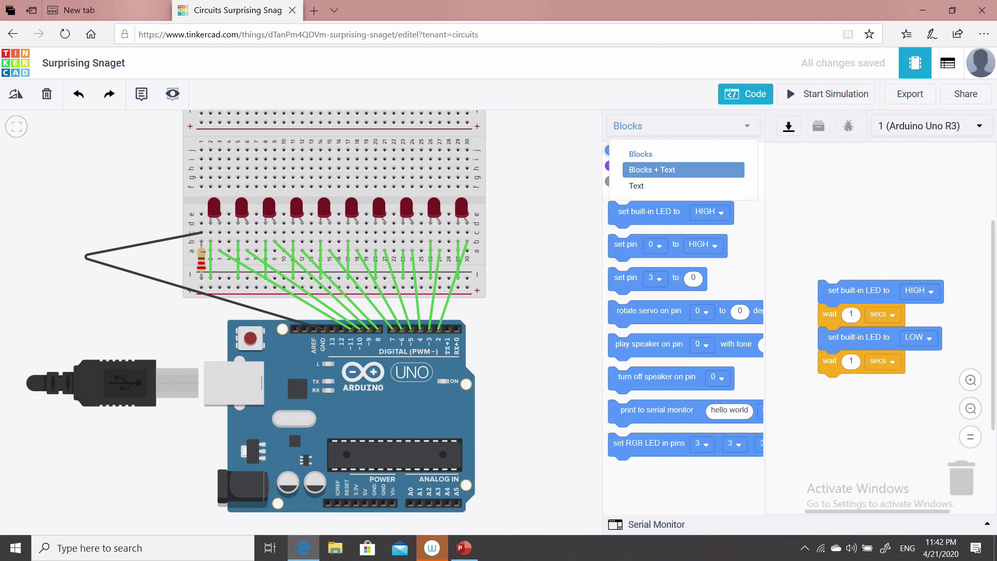
{"action": "left_click", "coordinate": [637, 186]}
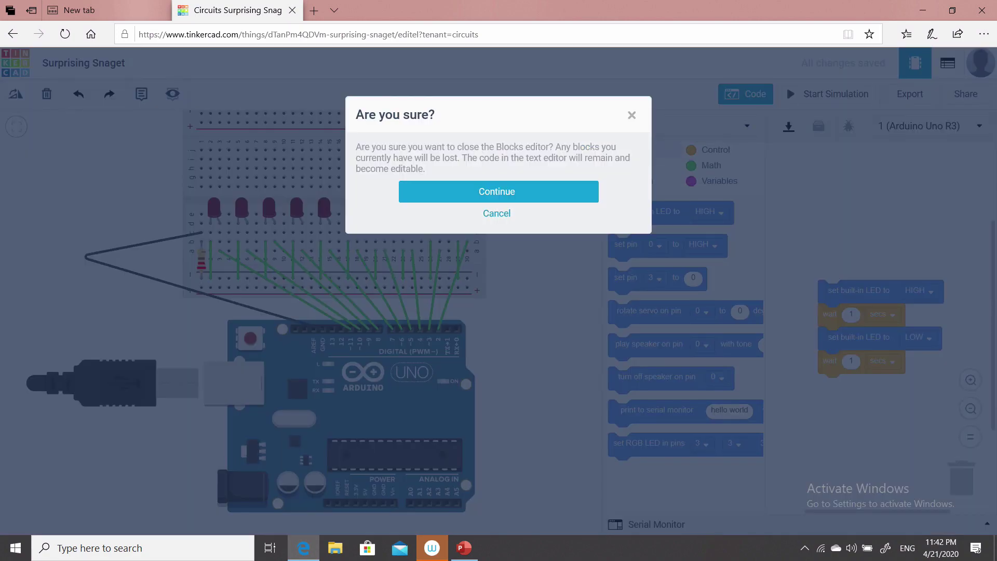
{"action": "left_click", "coordinate": [499, 191]}
- Delete the default pin 13 blink statements from the bodies of loop() and setup()
{"action": "left_click_drag", "start_coordinate": [884, 253], "coordinate": [635, 222]}
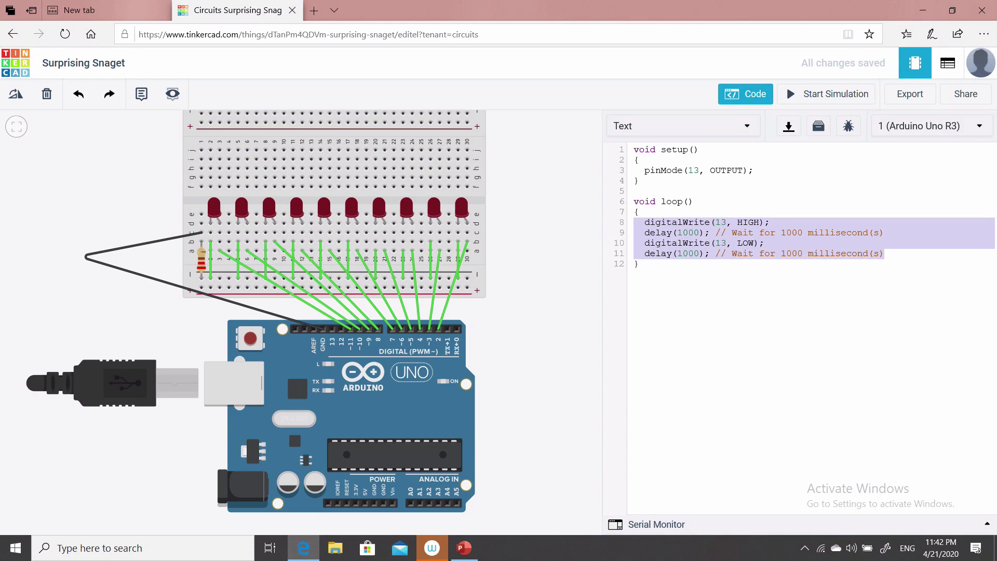
{"action": "key", "text": "BackSpace"}
{"action": "left_click_drag", "start_coordinate": [755, 171], "coordinate": [639, 170]}
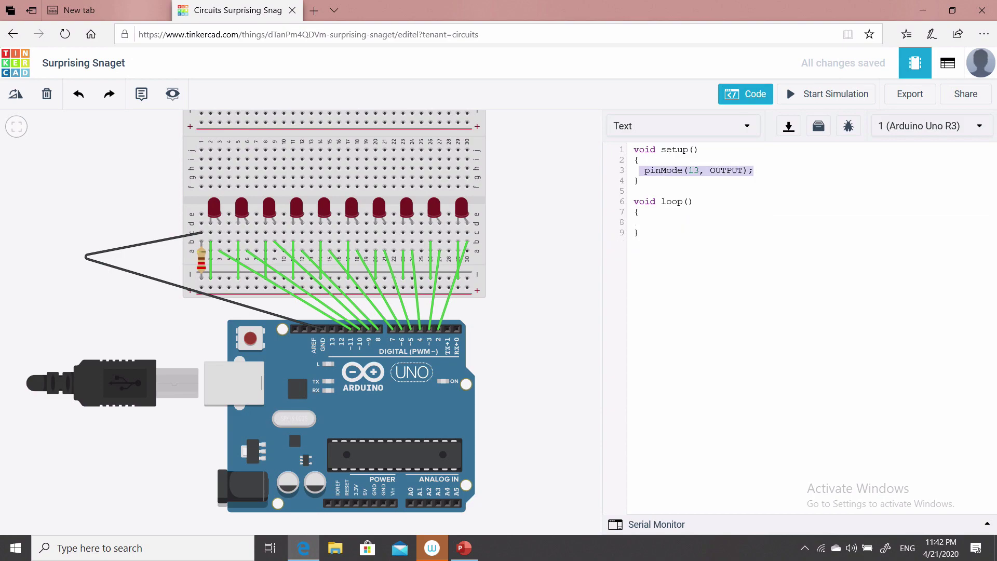
{"action": "key", "text": "BackSpace"}
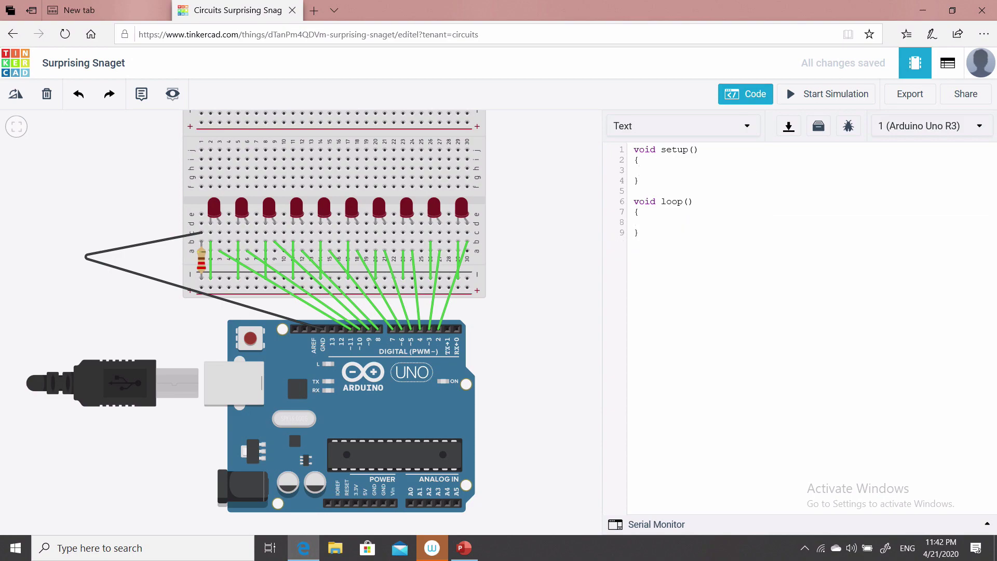
- Switch to PowerPoint and copy the complete ten-LED blinking program from the code box on slide 9
{"action": "key", "text": "alt+Tab"}
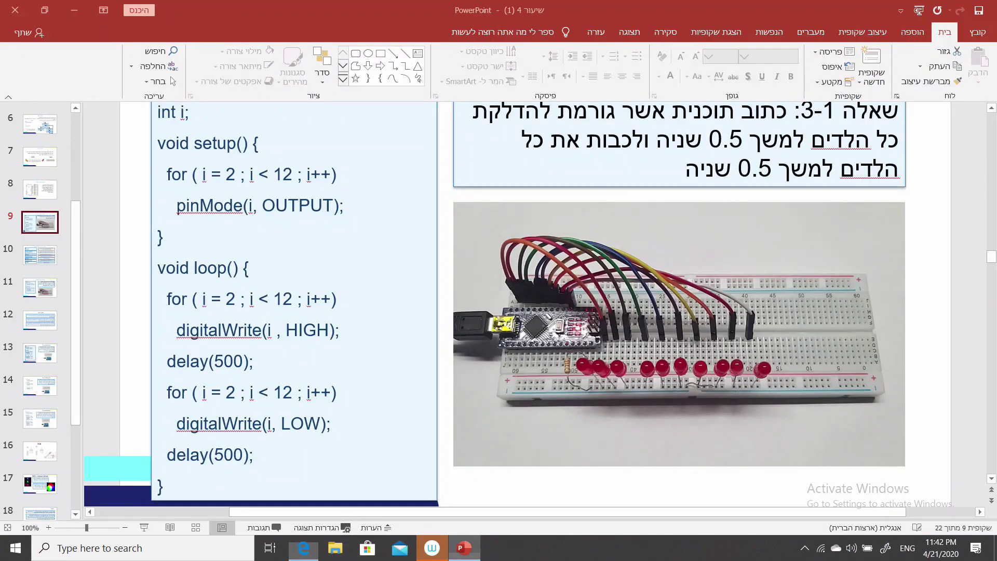
{"action": "left_click_drag", "start_coordinate": [167, 488], "coordinate": [157, 145]}
{"action": "key", "text": "ctrl+c"}
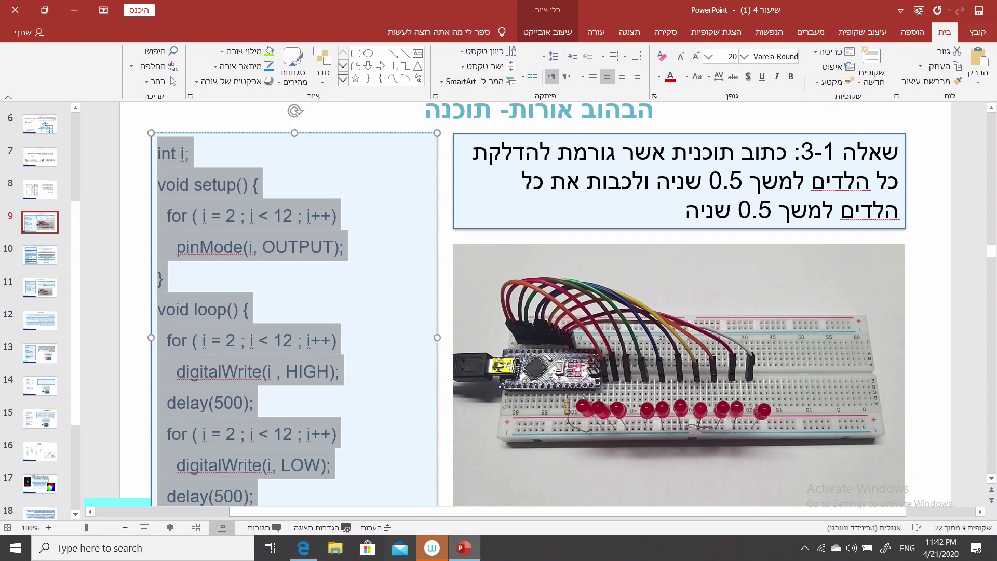
- Return to Tinkercad, replace the entire Arduino sketch with the copied LED program, and start the simulation
{"action": "left_click", "coordinate": [304, 548]}
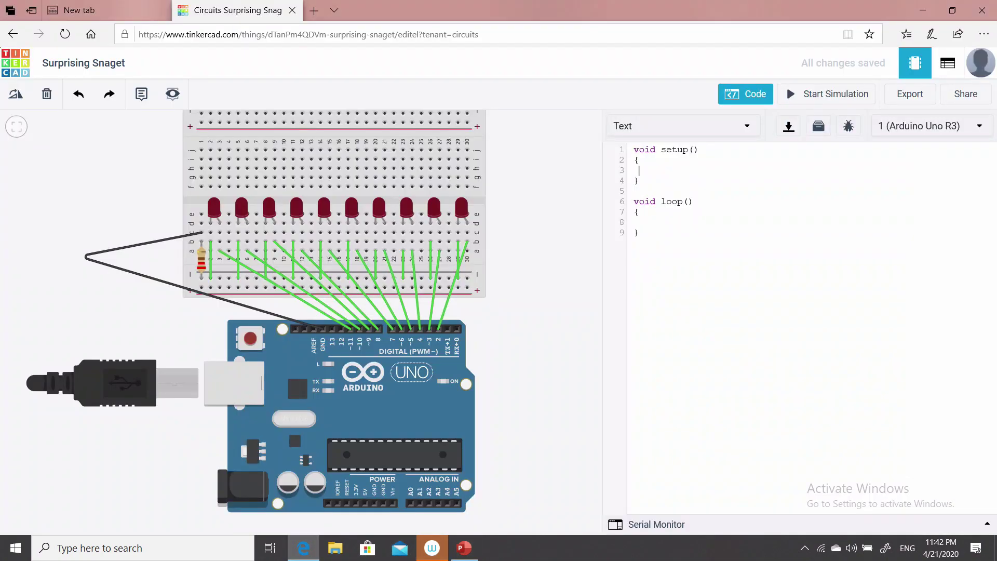
{"action": "key", "text": "ctrl+a"}
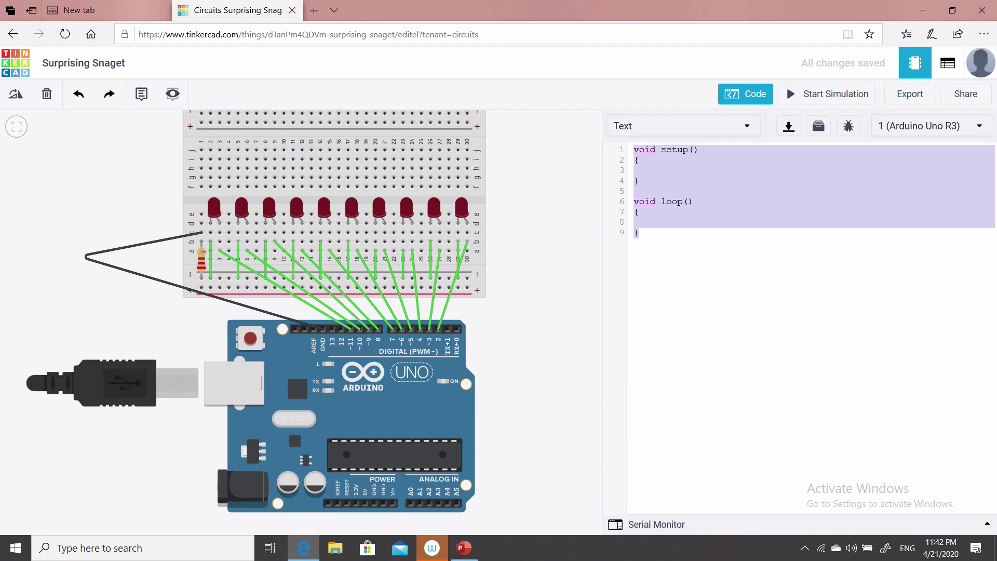
{"action": "key", "text": "ctrl+v"}
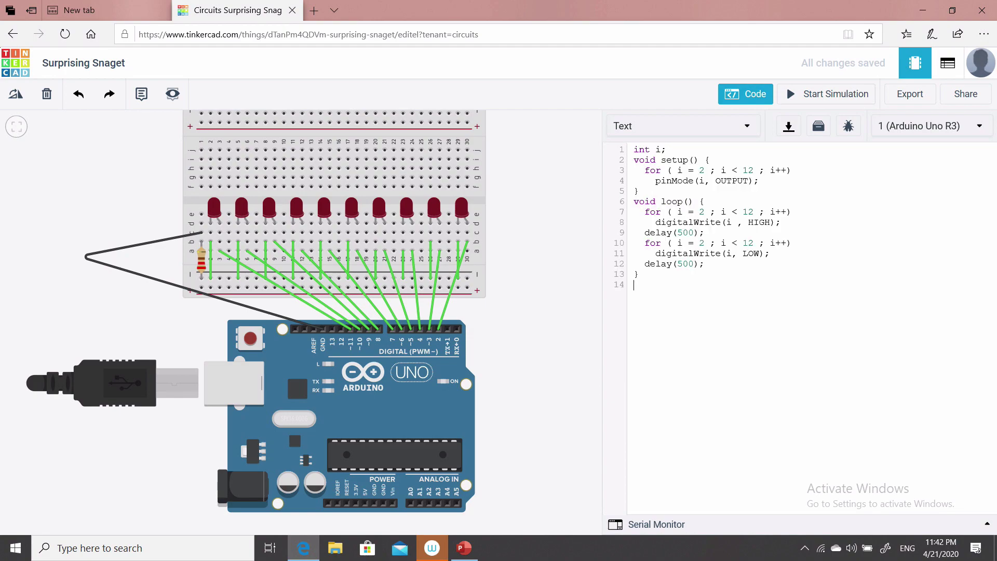
{"action": "left_click", "coordinate": [829, 94]}
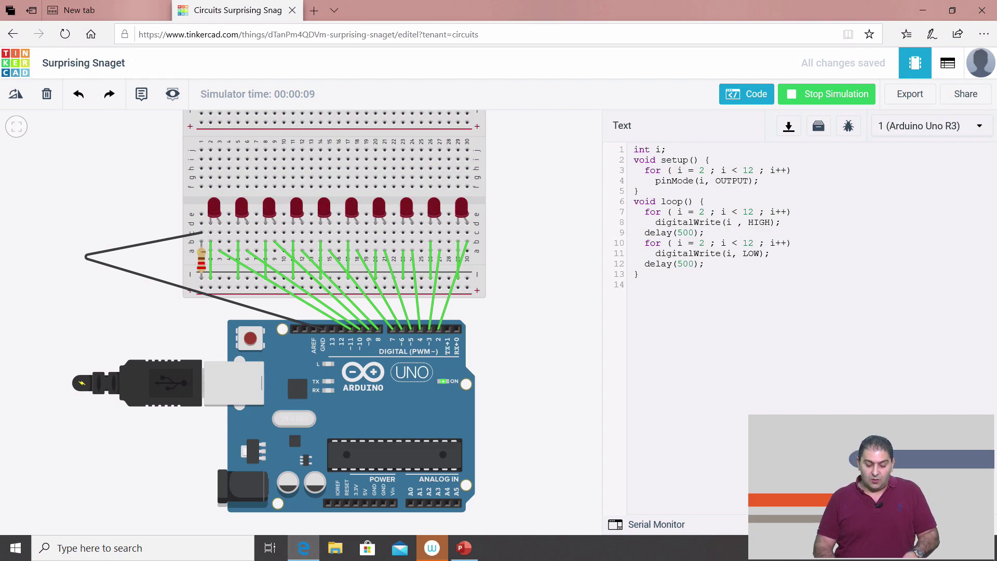
- Switch to PowerPoint, deselect the code on slide 9, and go to slide 10 to read the program's explanation
{"action": "left_click", "coordinate": [464, 548]}
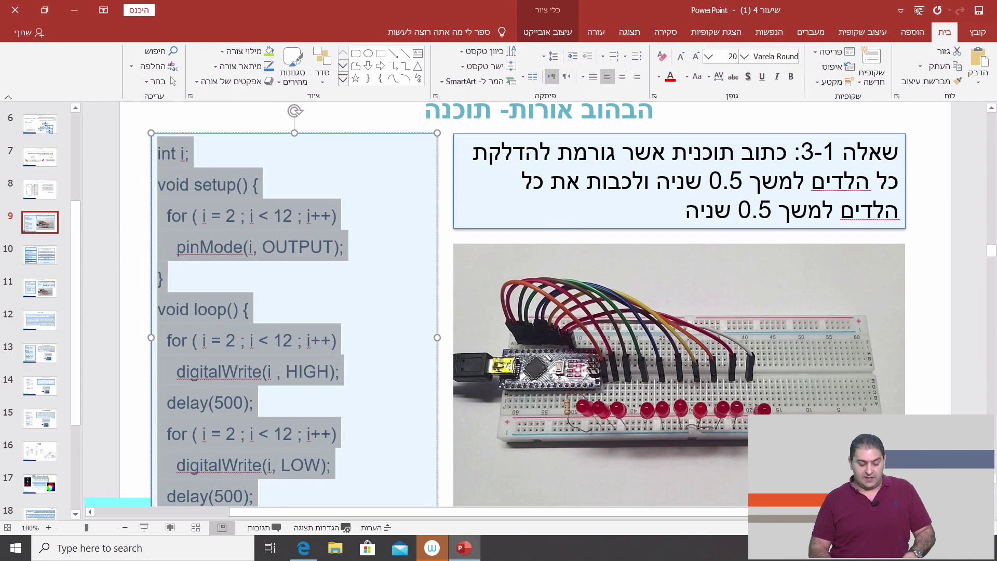
{"action": "key", "text": "Escape"}
{"action": "key", "text": "Escape"}
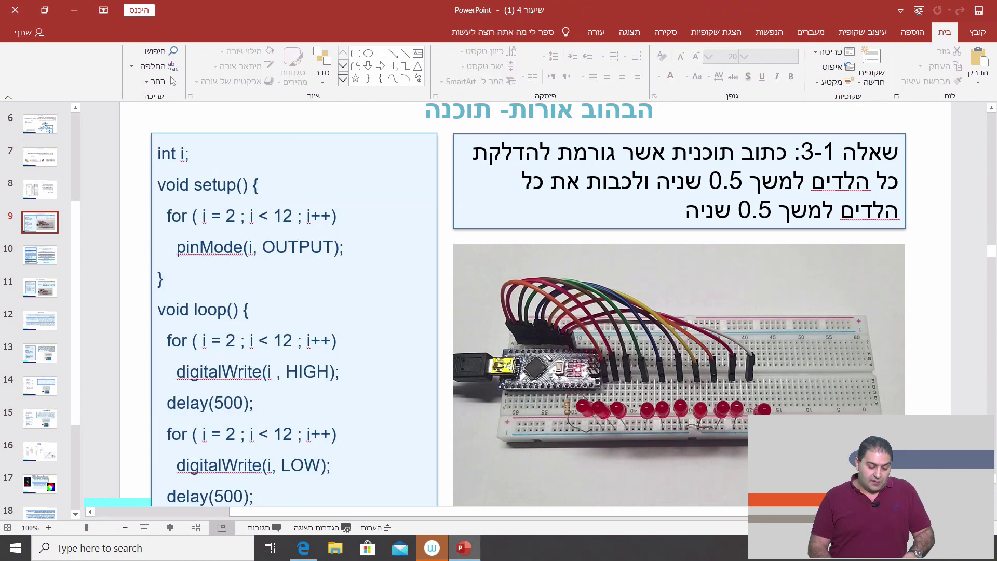
{"action": "scroll", "coordinate": [495, 304], "scroll_direction": "down", "scroll_amount": 3}
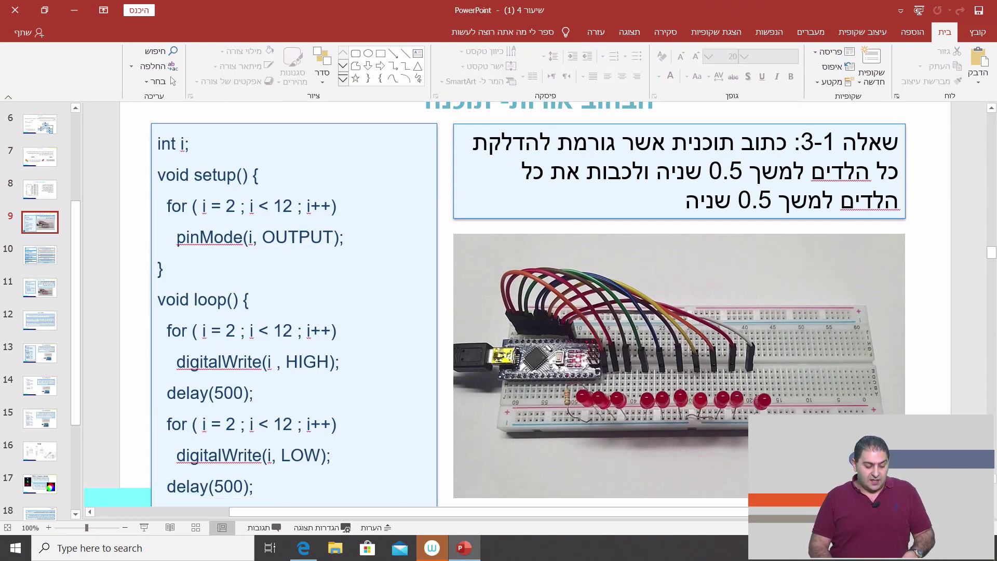
{"action": "scroll", "coordinate": [495, 304], "scroll_direction": "down", "scroll_amount": 2}
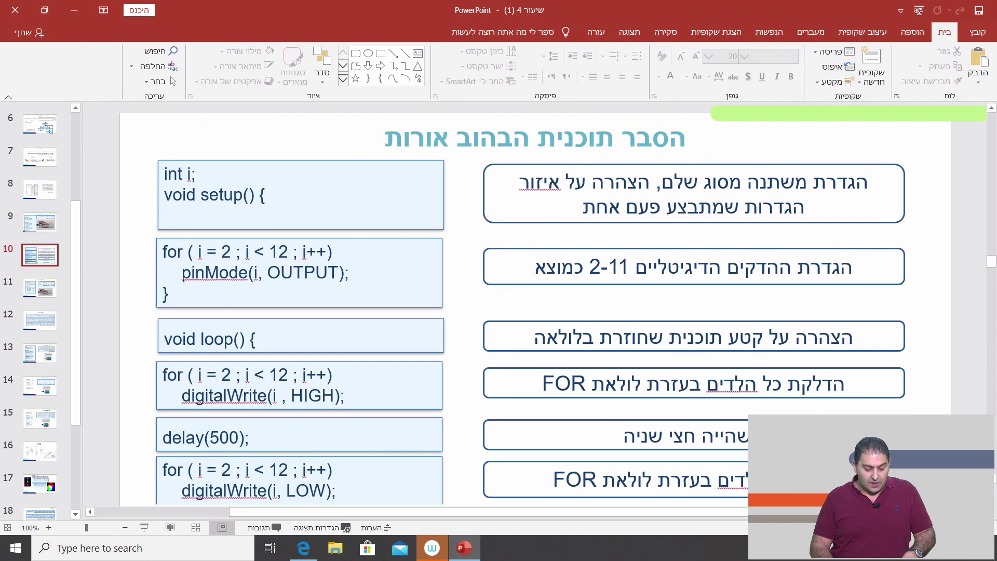